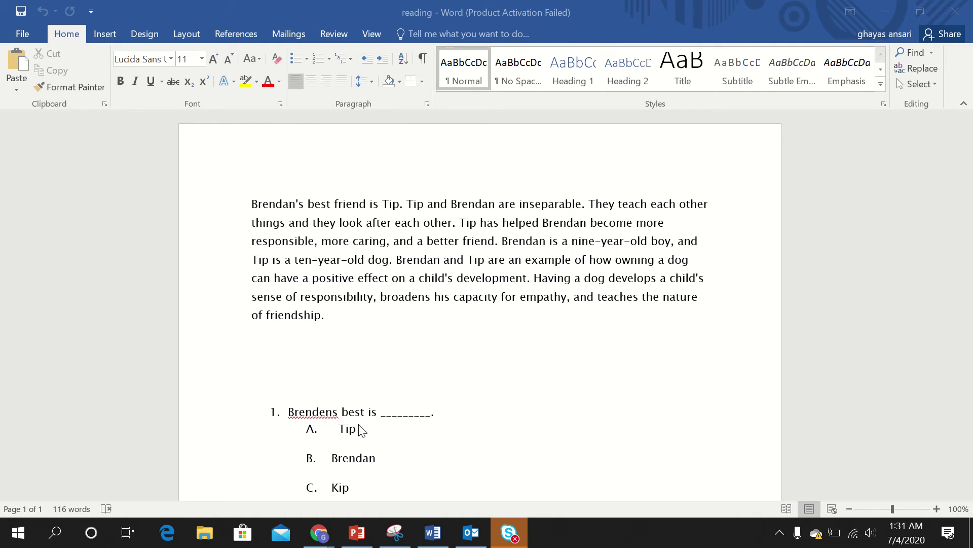
Switch to the Practice Course page in Chrome and turn course editing on
{"action": "left_click", "coordinate": [428, 345]}
{"action": "left_click", "coordinate": [319, 532]}
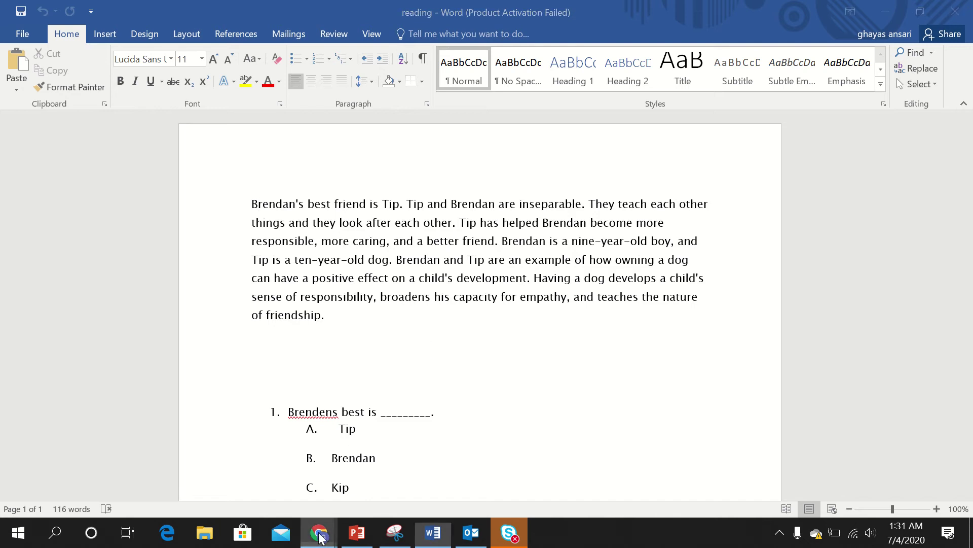
{"action": "left_click", "coordinate": [367, 477]}
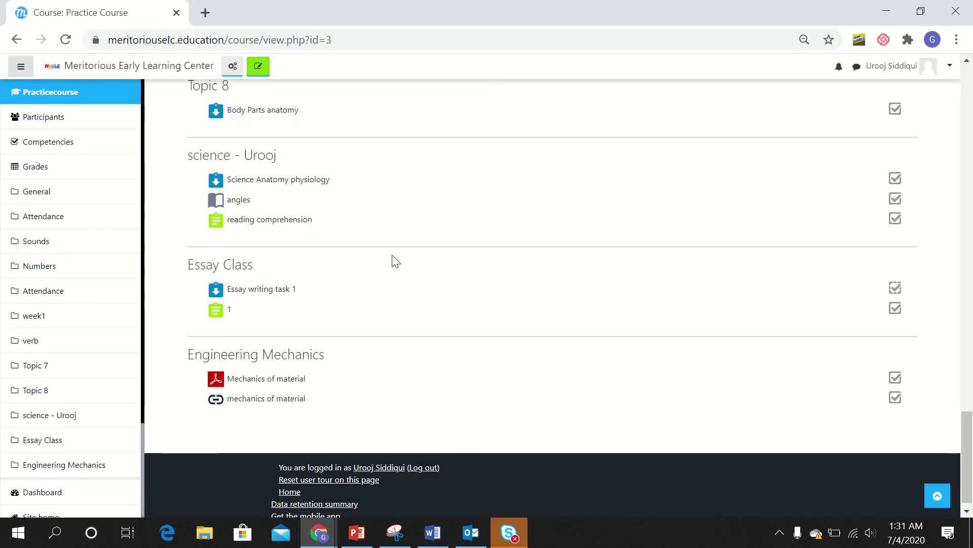
{"action": "scroll", "coordinate": [390, 266], "scroll_direction": "up", "scroll_amount": 10}
{"action": "scroll", "coordinate": [396, 261], "scroll_direction": "up", "scroll_amount": 2}
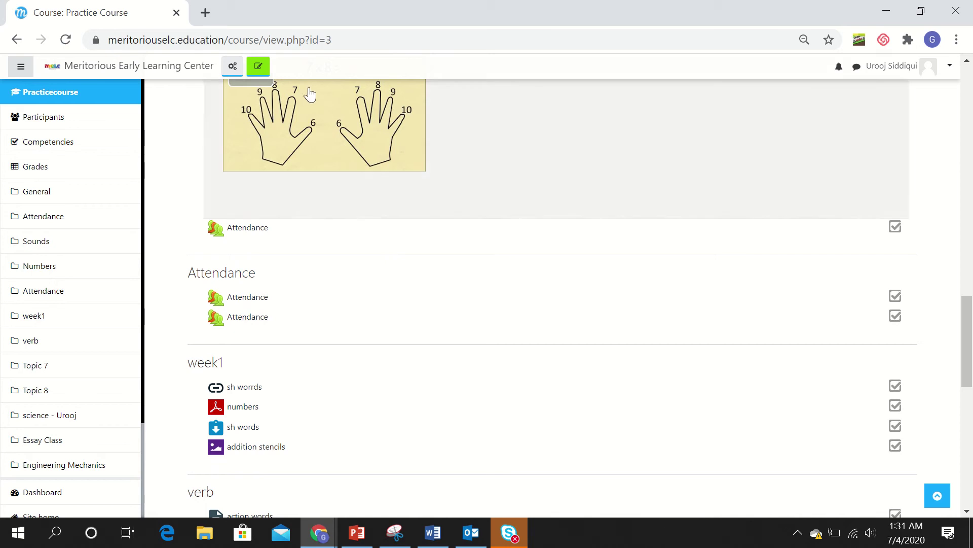
{"action": "left_click", "coordinate": [259, 68]}
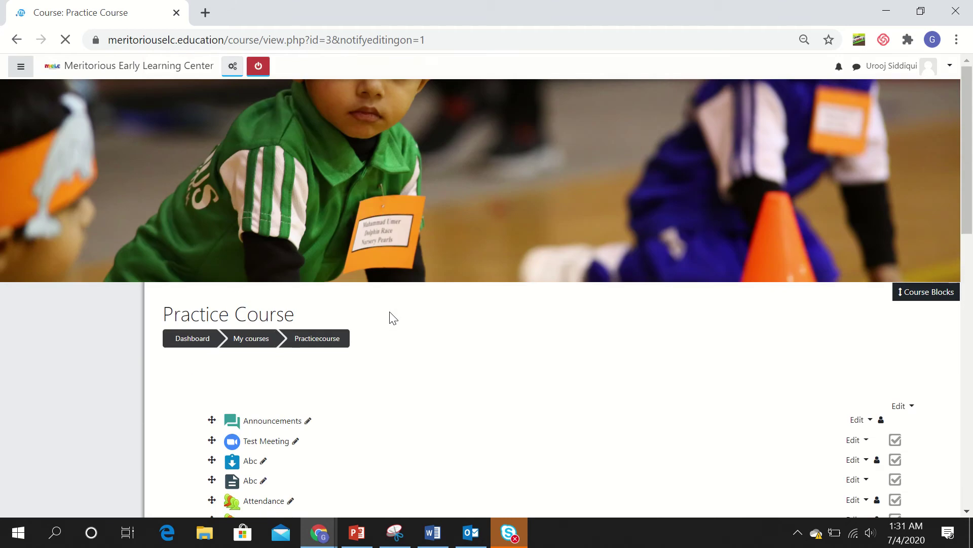
Add a new Quiz activity to the Essay Class section of the course
{"action": "scroll", "coordinate": [394, 319], "scroll_direction": "down", "scroll_amount": 12}
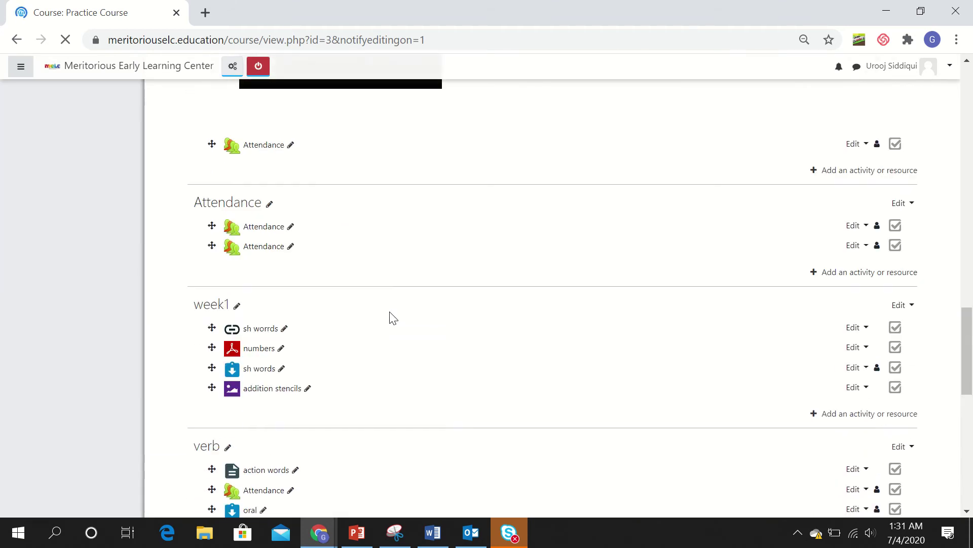
{"action": "scroll", "coordinate": [393, 319], "scroll_direction": "down", "scroll_amount": 7}
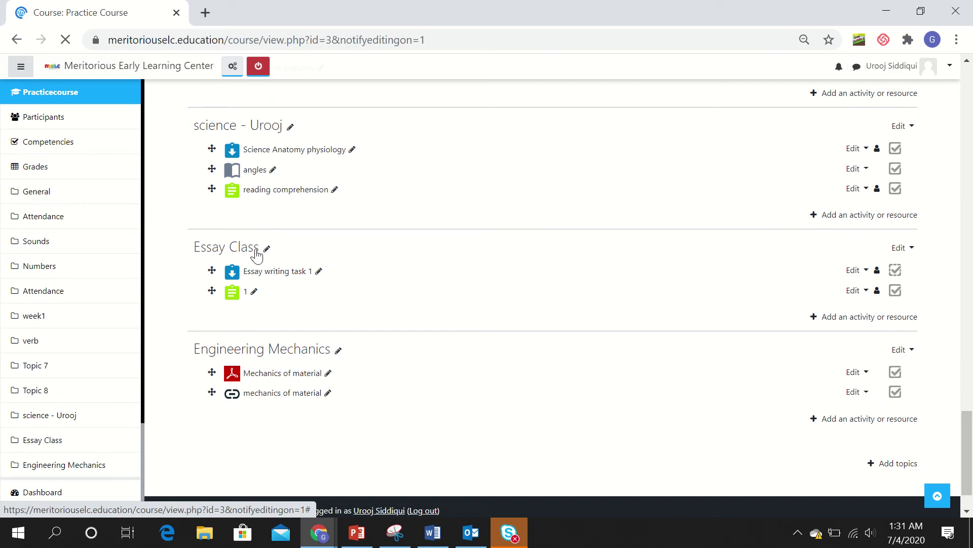
{"action": "left_click", "coordinate": [816, 318]}
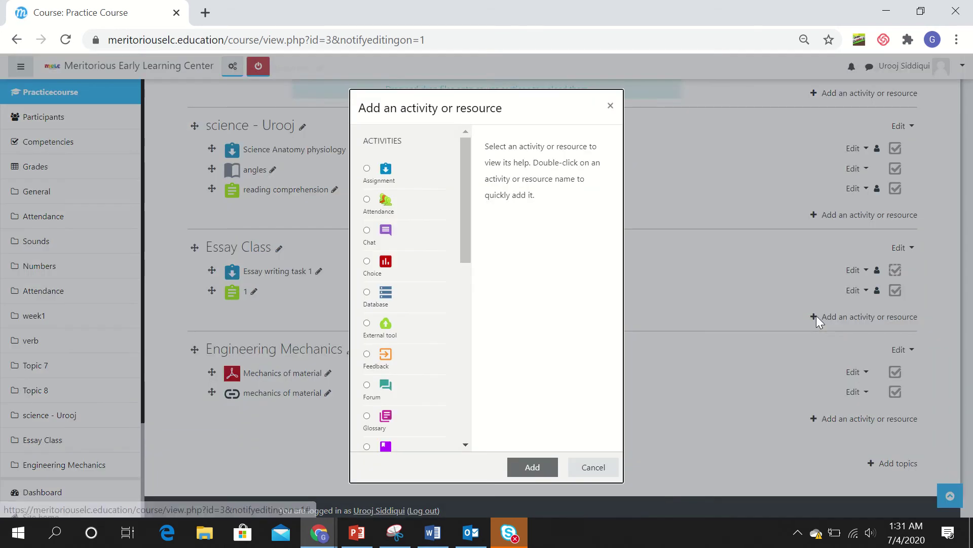
{"action": "left_click_drag", "start_coordinate": [468, 239], "coordinate": [467, 263]}
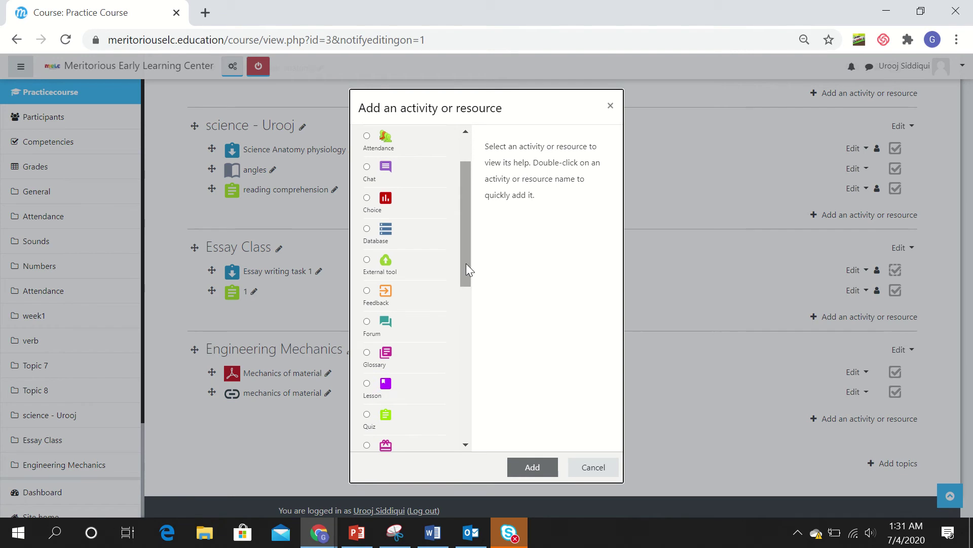
{"action": "left_click", "coordinate": [366, 414]}
{"action": "left_click", "coordinate": [514, 475]}
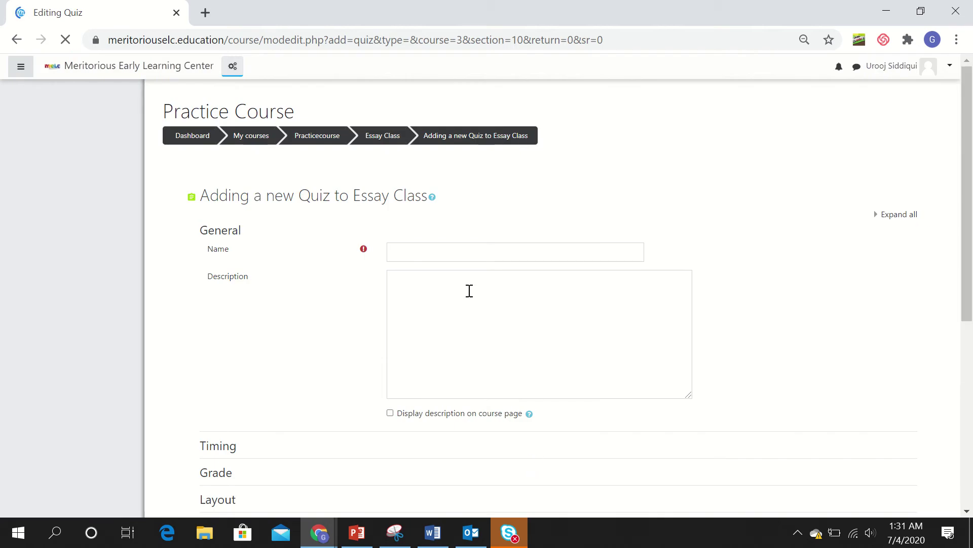
Name the new quiz "Reading and comprehension", keep the other settings at their defaults, then save and display it
{"action": "left_click", "coordinate": [437, 247]}
{"action": "type", "text": "Rea"}
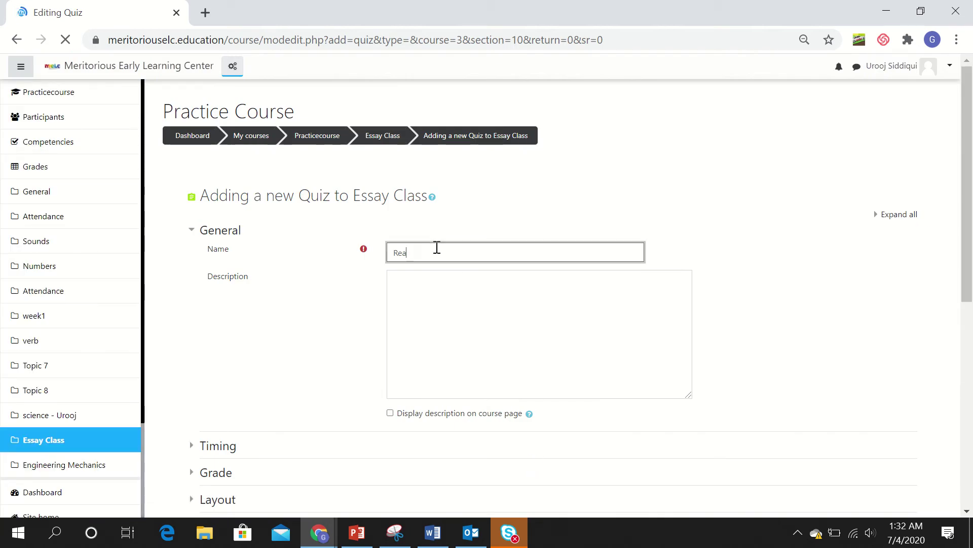
{"action": "scroll", "coordinate": [439, 253], "scroll_direction": "down", "scroll_amount": 8}
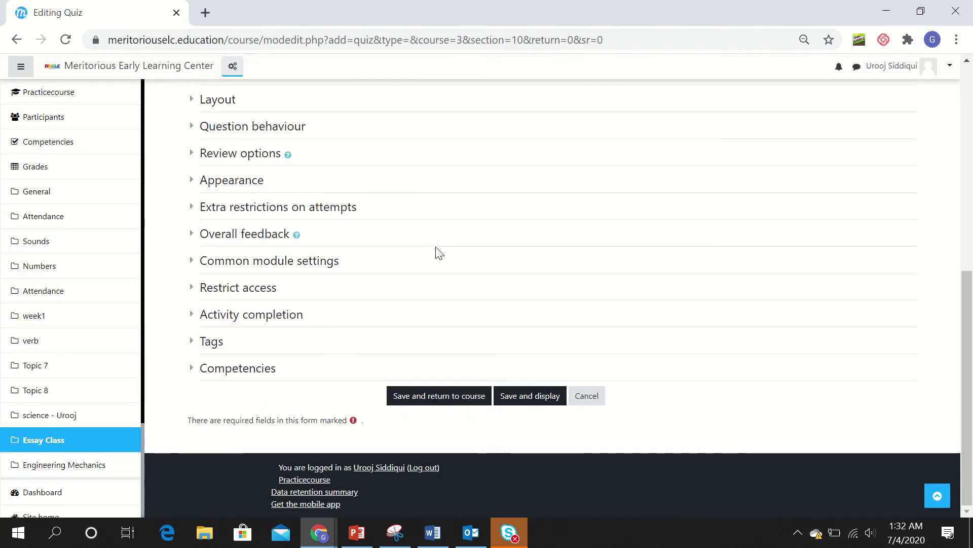
{"action": "scroll", "coordinate": [441, 250], "scroll_direction": "up", "scroll_amount": 10}
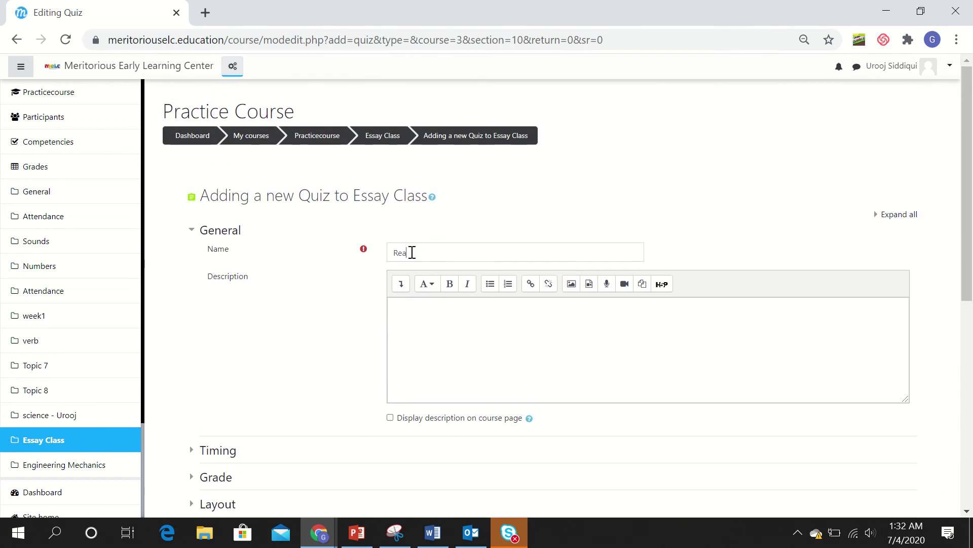
{"action": "left_click", "coordinate": [412, 252]}
{"action": "type", "text": "ding"}
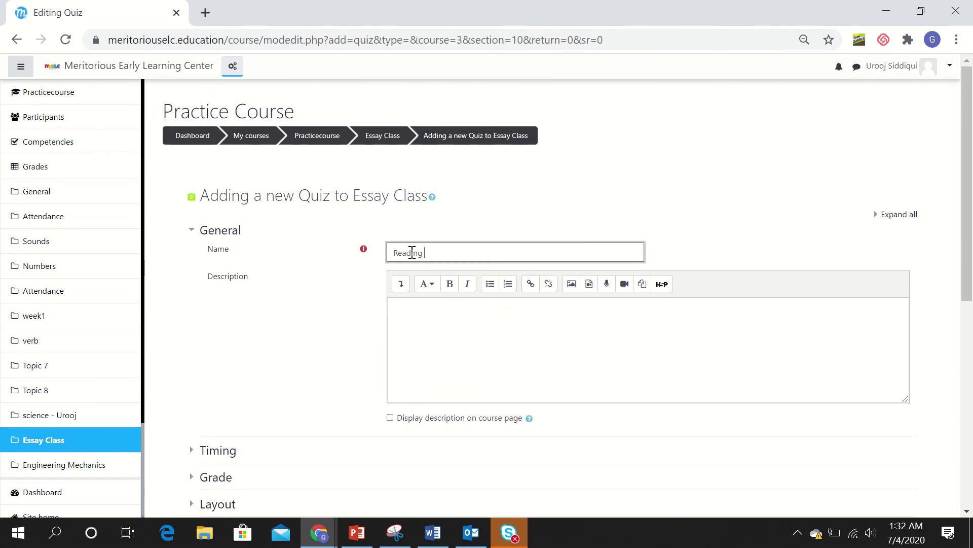
{"action": "type", "text": " and comprehension"}
{"action": "scroll", "coordinate": [456, 293], "scroll_direction": "down", "scroll_amount": 8}
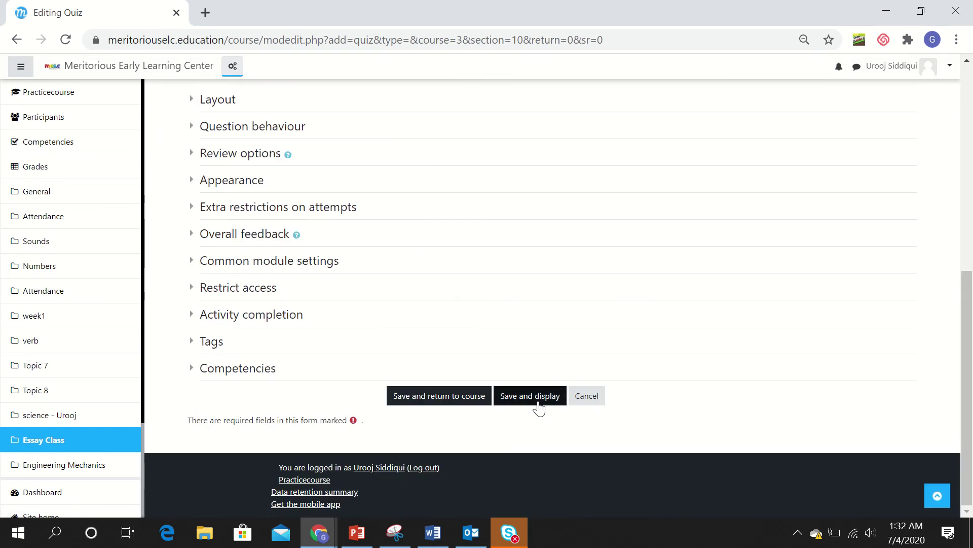
{"action": "left_click", "coordinate": [527, 398]}
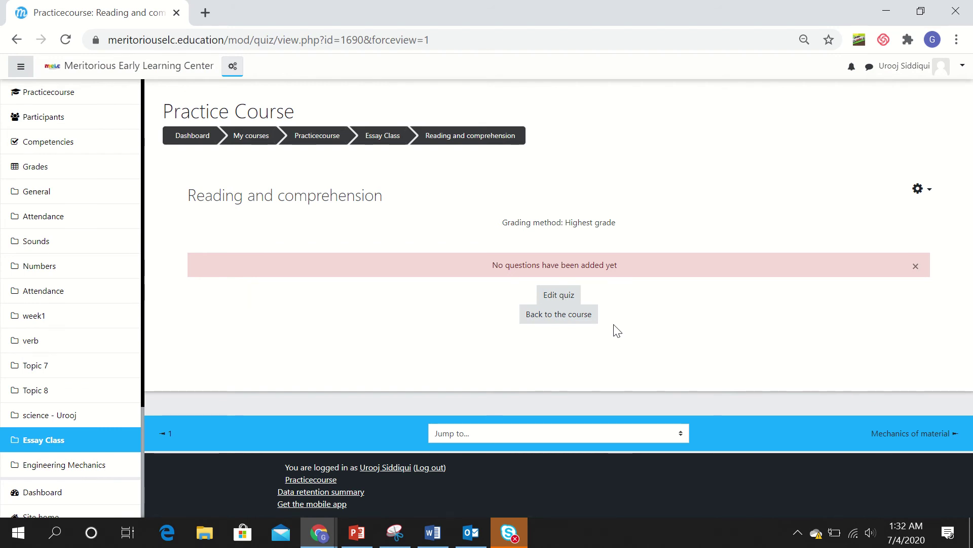
Open the quiz for editing and add a new question of the Description type
{"action": "left_click", "coordinate": [558, 298]}
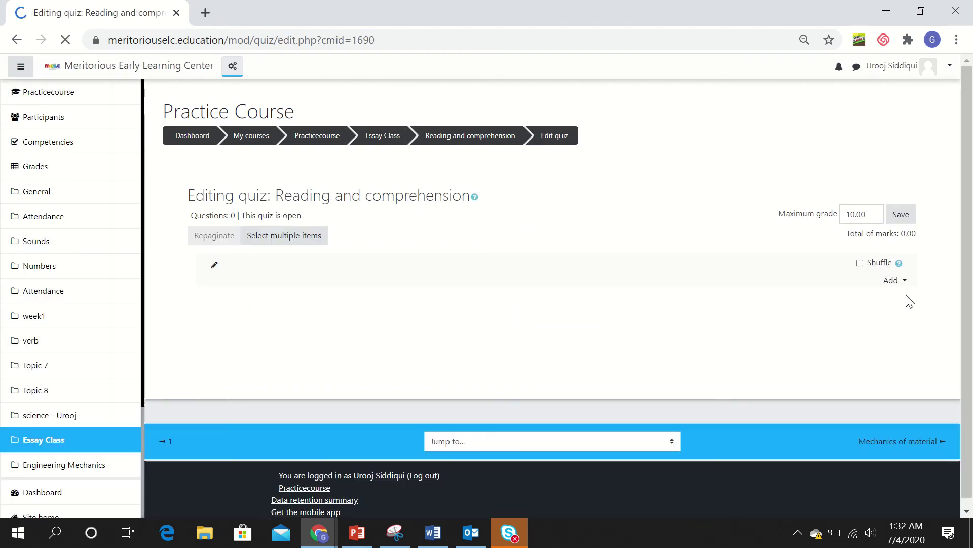
{"action": "left_click", "coordinate": [892, 283]}
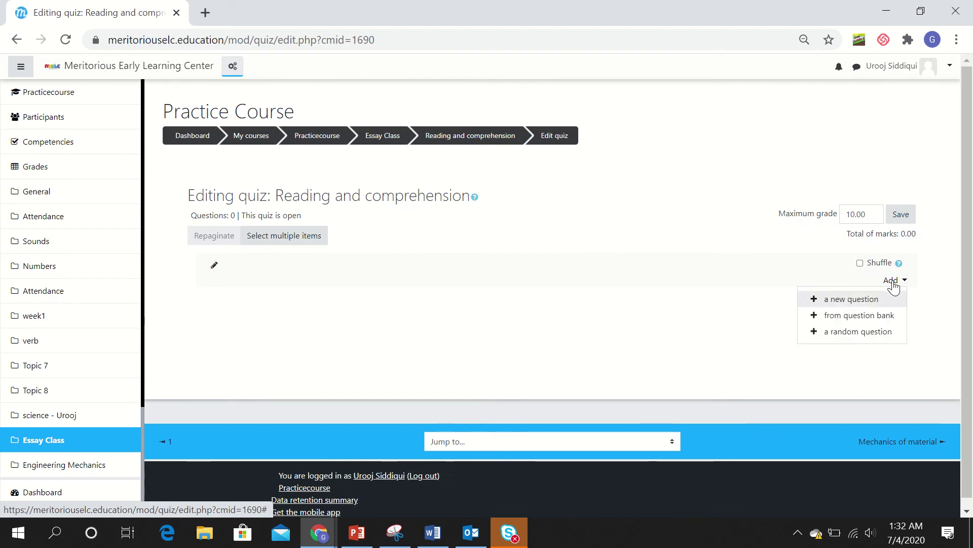
{"action": "left_click", "coordinate": [866, 300]}
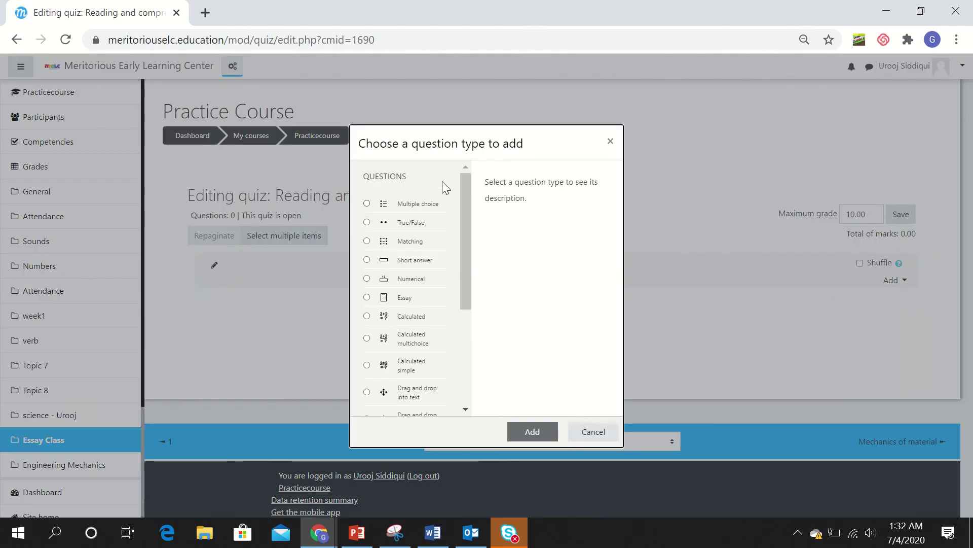
{"action": "scroll", "coordinate": [464, 328], "scroll_direction": "down", "scroll_amount": 5}
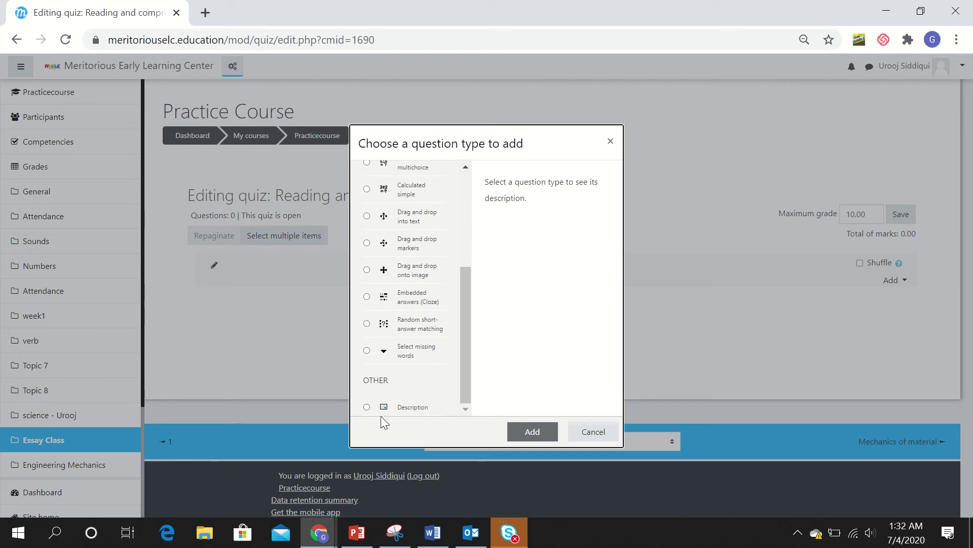
{"action": "left_click", "coordinate": [366, 407]}
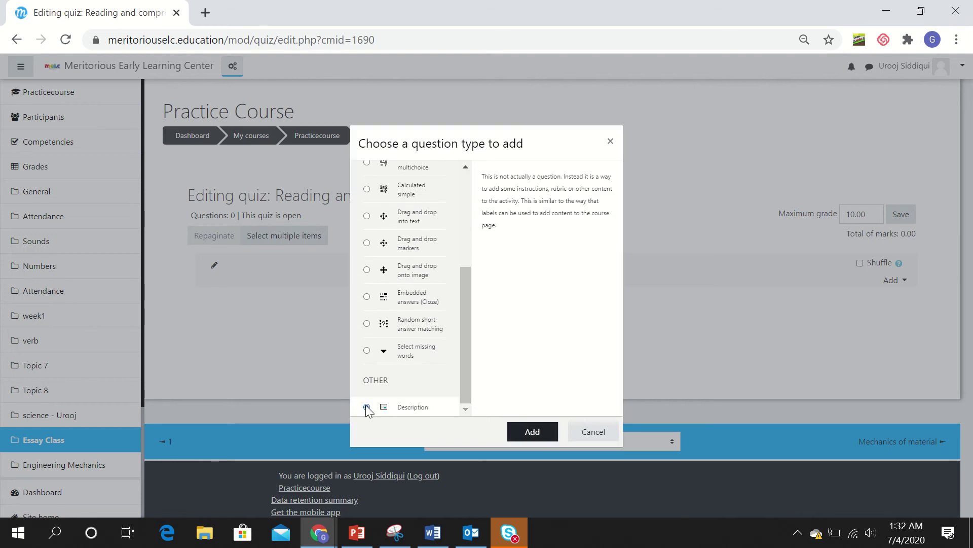
{"action": "left_click", "coordinate": [514, 430]}
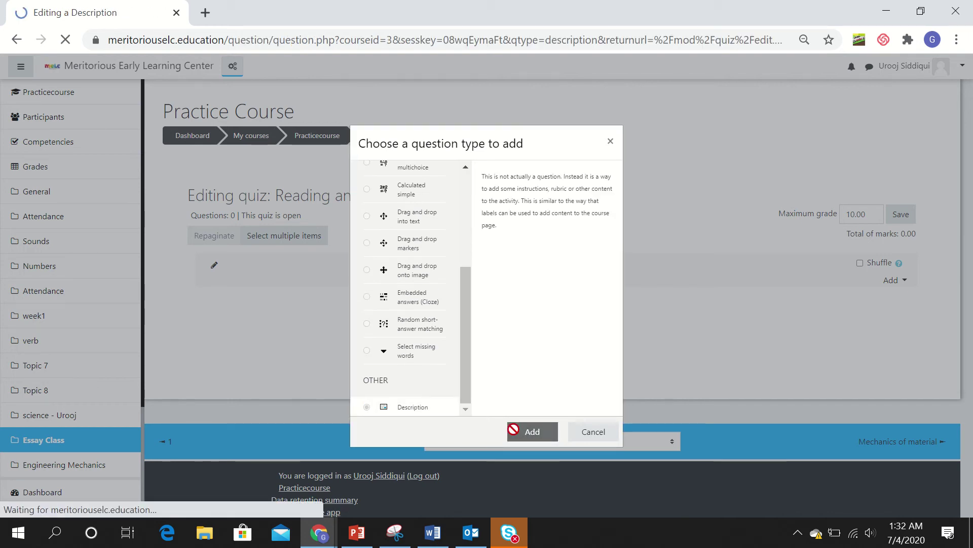
Copy the reading passage from the Word document "reading" and paste it into the description's question text in Chrome
{"action": "key", "text": "alt+Tab"}
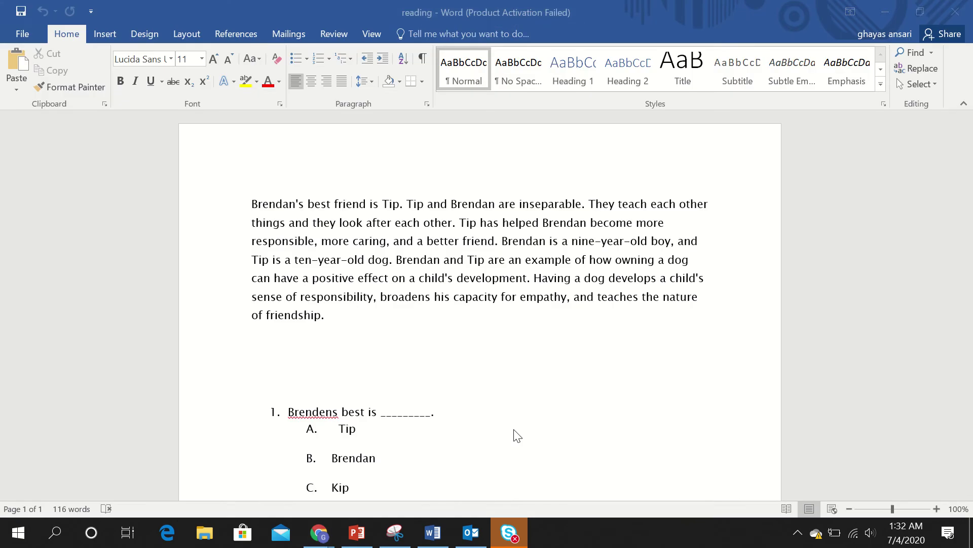
{"action": "left_click_drag", "start_coordinate": [247, 203], "coordinate": [337, 354]}
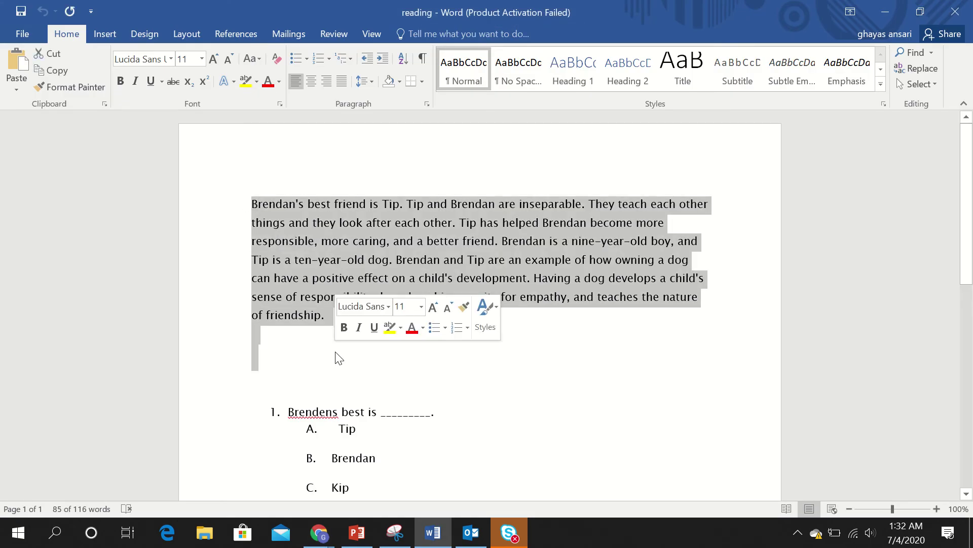
{"action": "key", "text": "ctrl+c"}
{"action": "key", "text": "alt+Tab"}
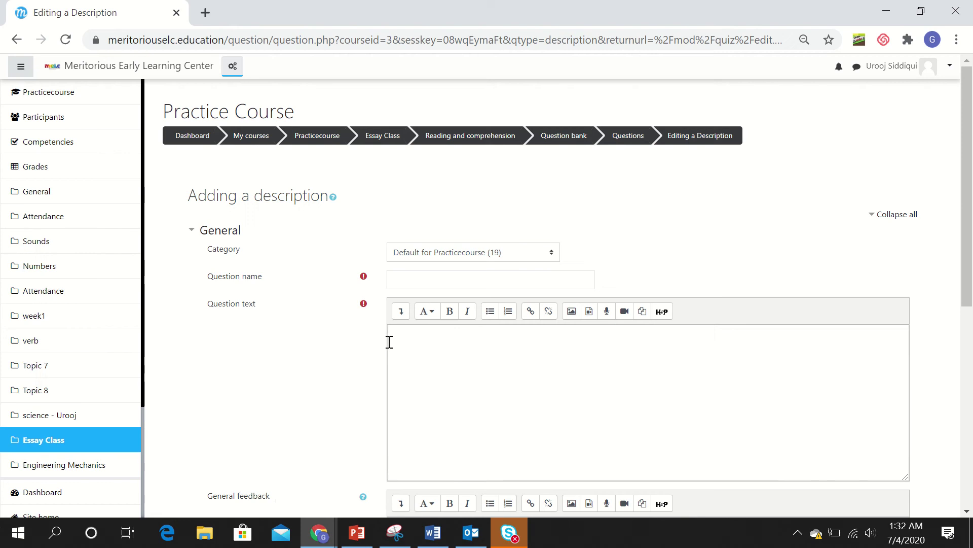
{"action": "left_click", "coordinate": [405, 340]}
{"action": "key", "text": "ctrl+v"}
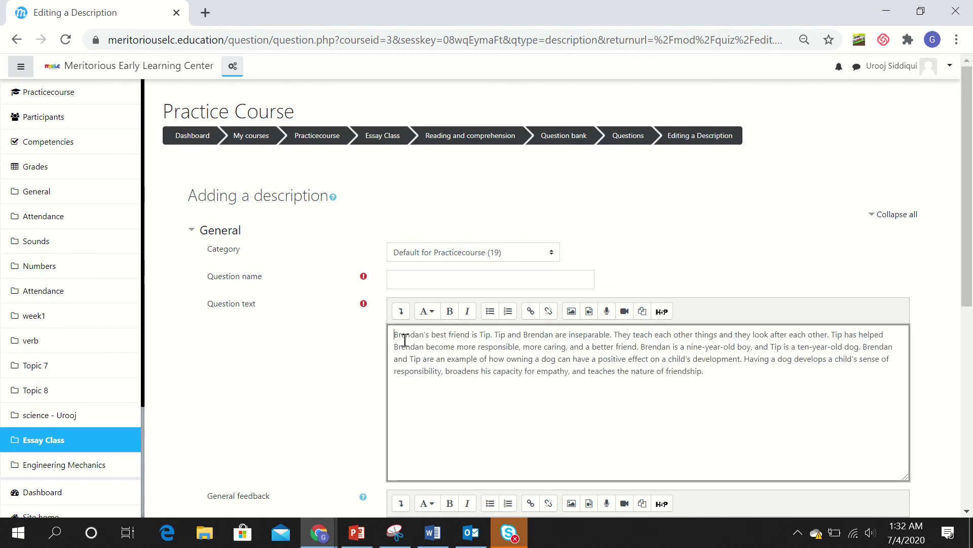
Set the description's question name to "Article" and save it to the quiz
{"action": "left_click", "coordinate": [411, 272]}
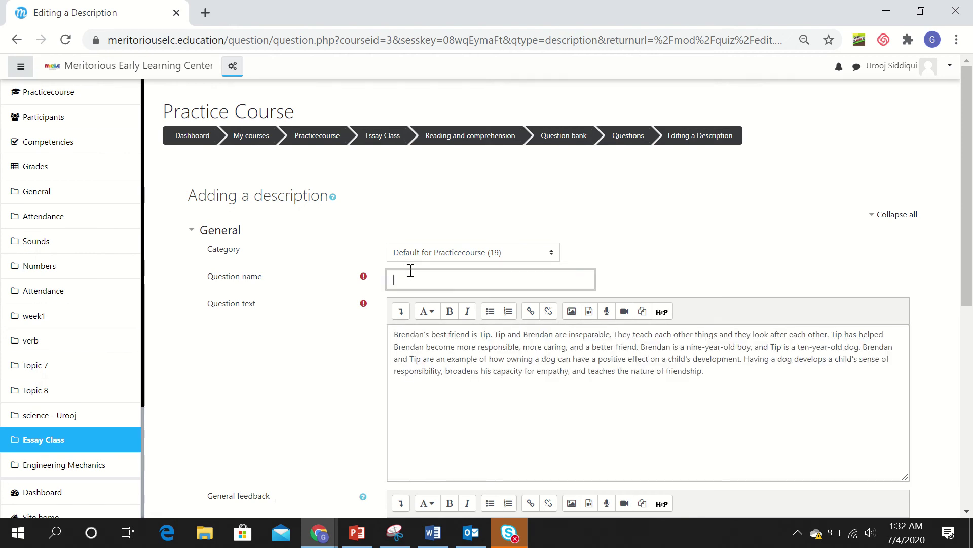
{"action": "type", "text": "Article"}
{"action": "scroll", "coordinate": [696, 411], "scroll_direction": "down", "scroll_amount": 8}
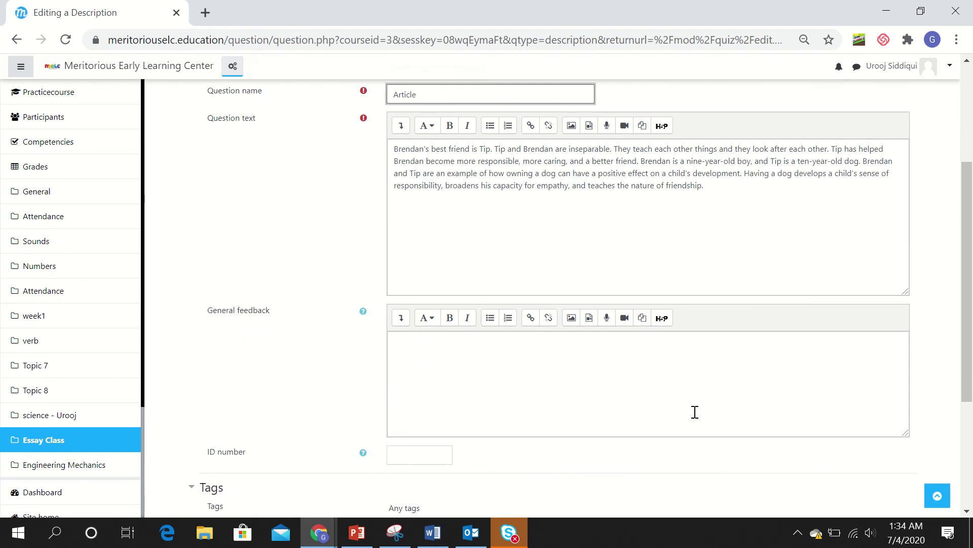
{"action": "left_click", "coordinate": [423, 401]}
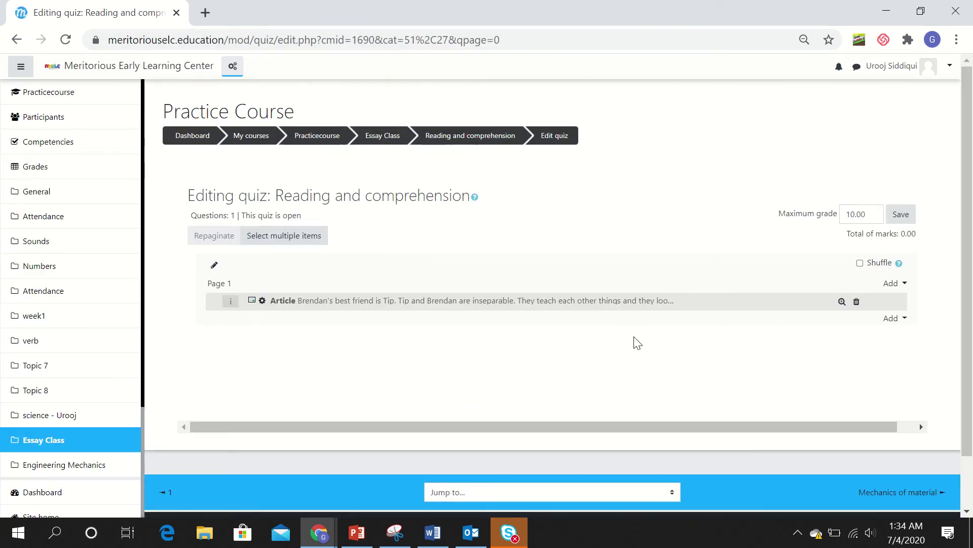
Add a new Multiple choice question to page 1 of the quiz
{"action": "left_click", "coordinate": [892, 291]}
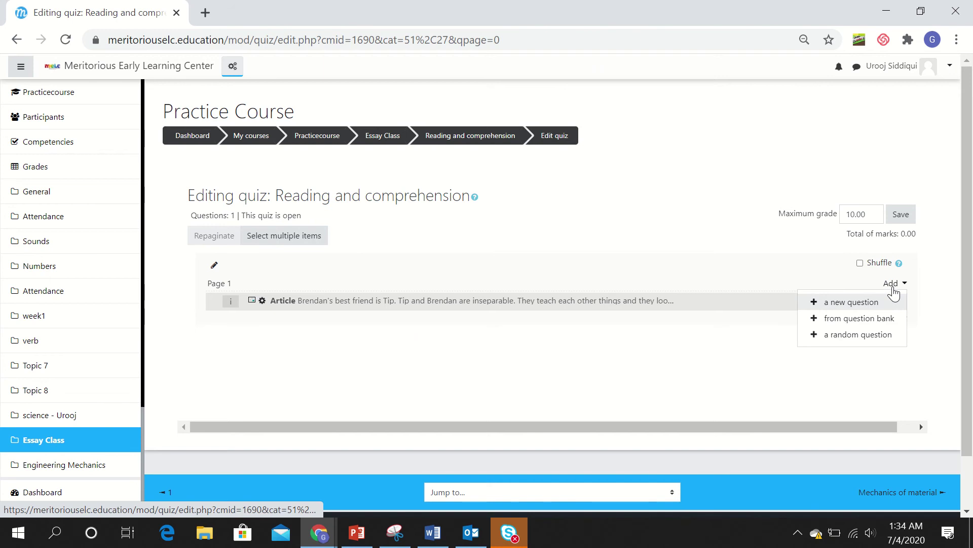
{"action": "left_click", "coordinate": [851, 303]}
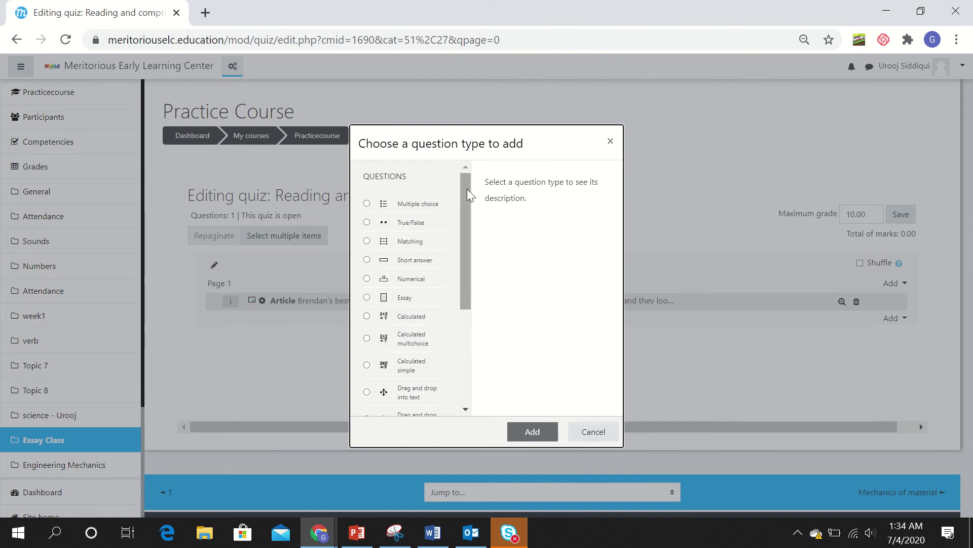
{"action": "left_click", "coordinate": [366, 204]}
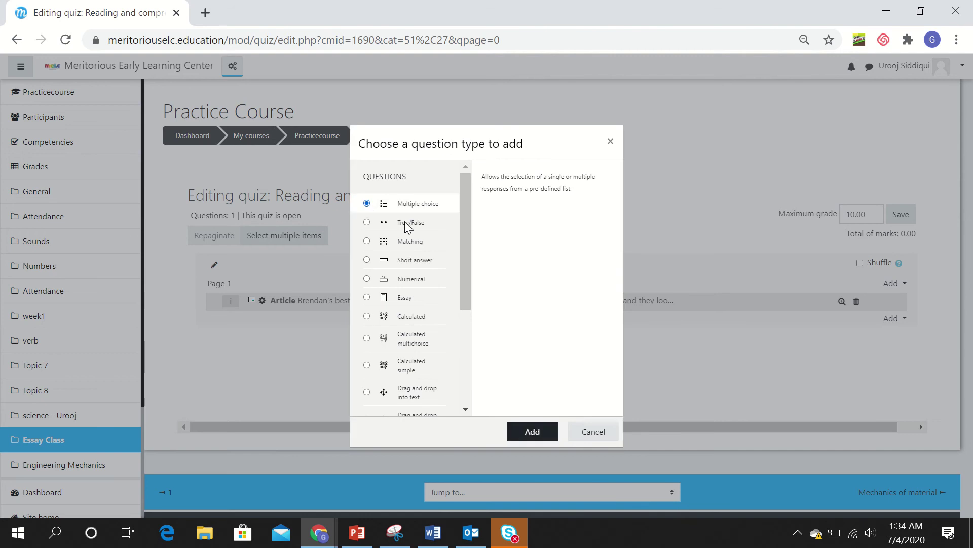
{"action": "left_click", "coordinate": [531, 432]}
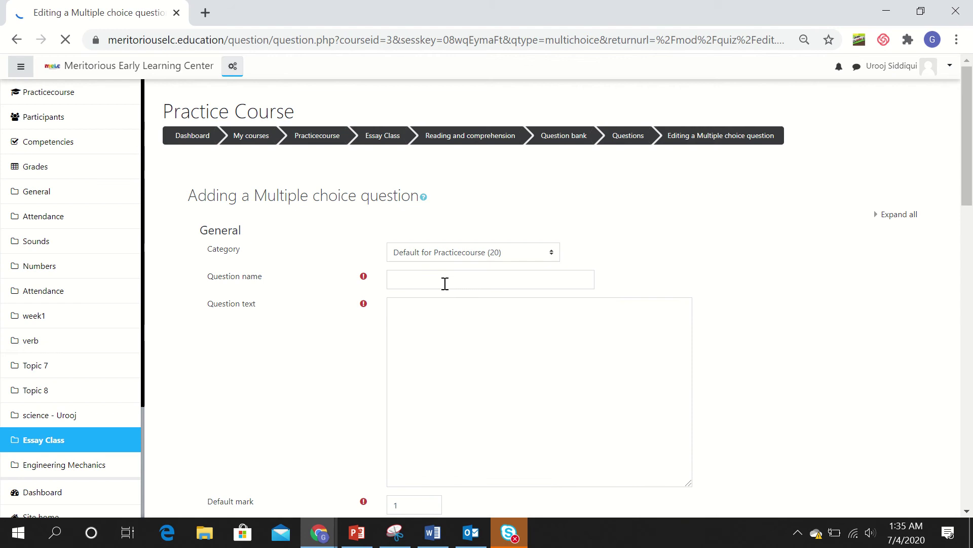
Enter "Question" as the question name of the multiple choice question
{"action": "left_click", "coordinate": [445, 283]}
{"action": "type", "text": "Qu"}
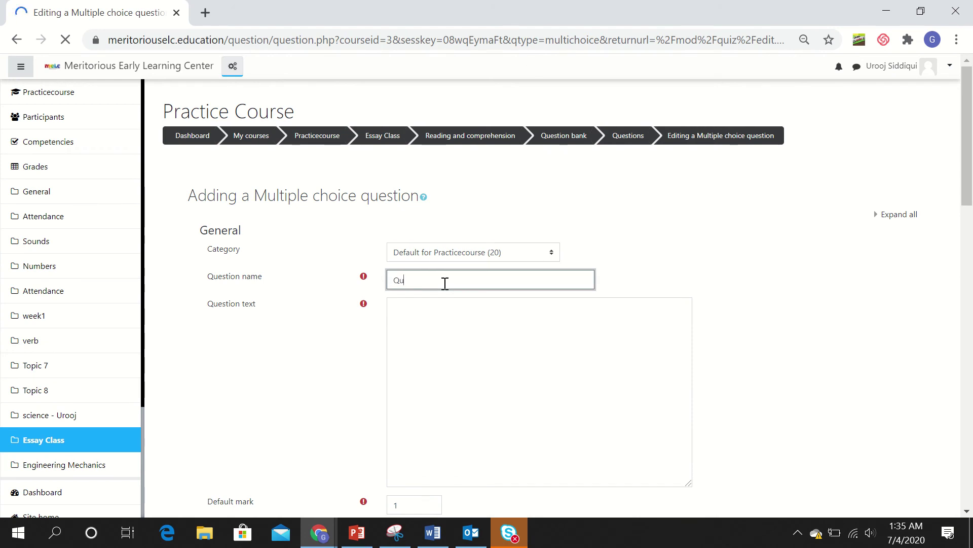
{"action": "type", "text": "estio"}
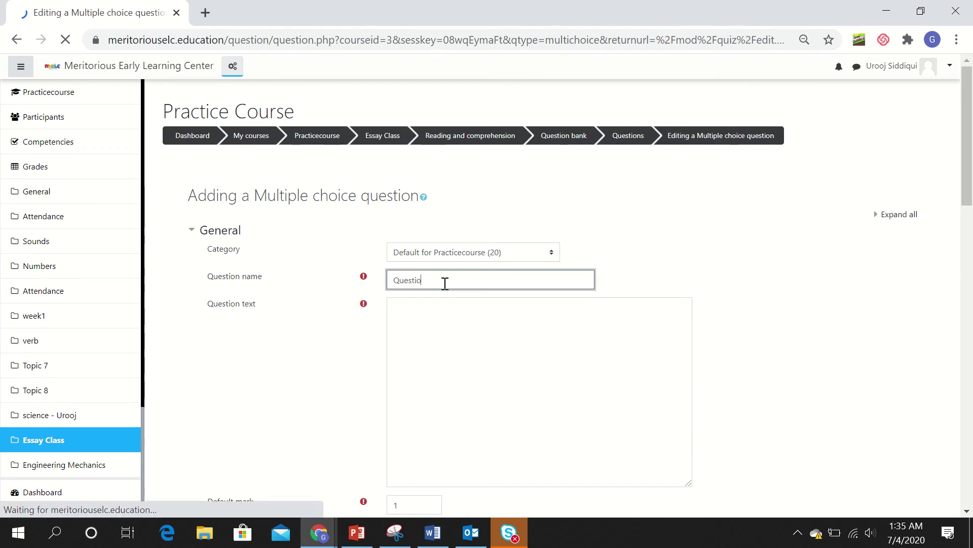
{"action": "type", "text": "n"}
{"action": "scroll", "coordinate": [657, 171], "scroll_direction": "up", "scroll_amount": 15}
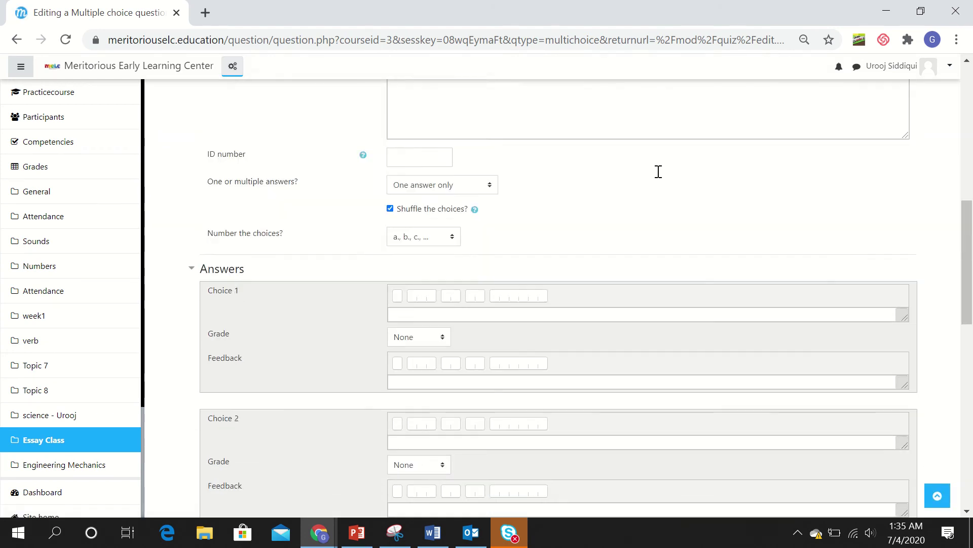
Set the question name to "Question 1" and paste "Brendens best is" from the Word document into Chrome's question text
{"action": "scroll", "coordinate": [522, 207], "scroll_direction": "up", "scroll_amount": 2}
{"action": "left_click", "coordinate": [485, 238]}
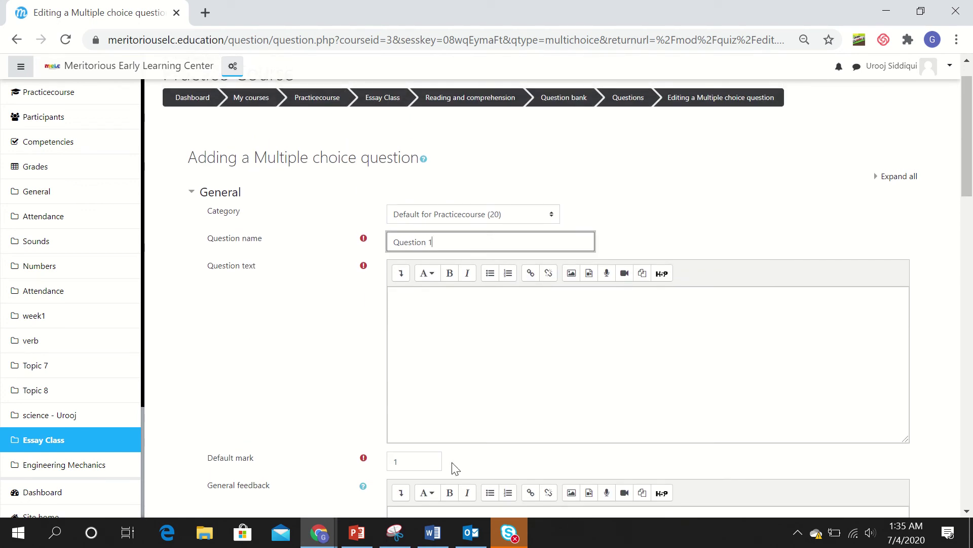
{"action": "key", "text": "alt+Tab"}
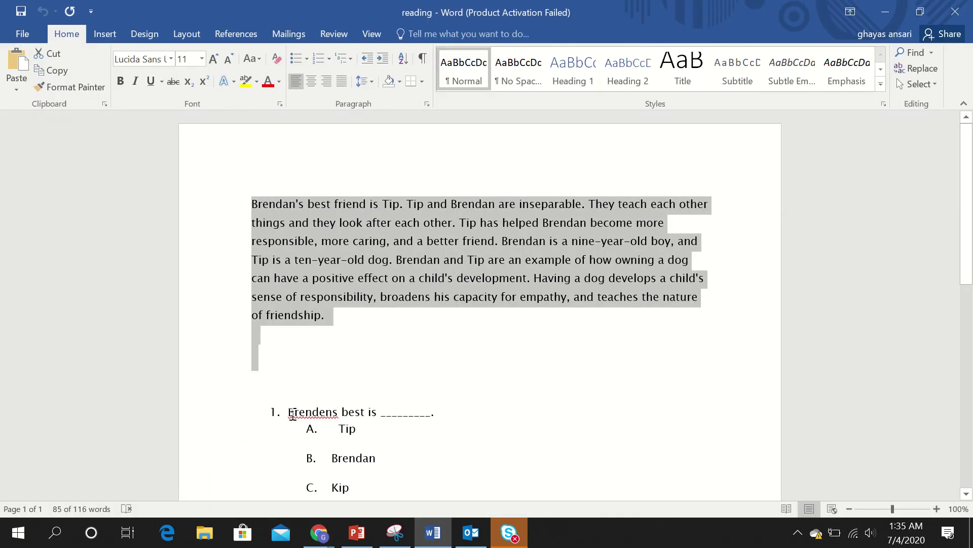
{"action": "left_click_drag", "start_coordinate": [288, 412], "coordinate": [381, 413]}
{"action": "key", "text": "ctrl+c"}
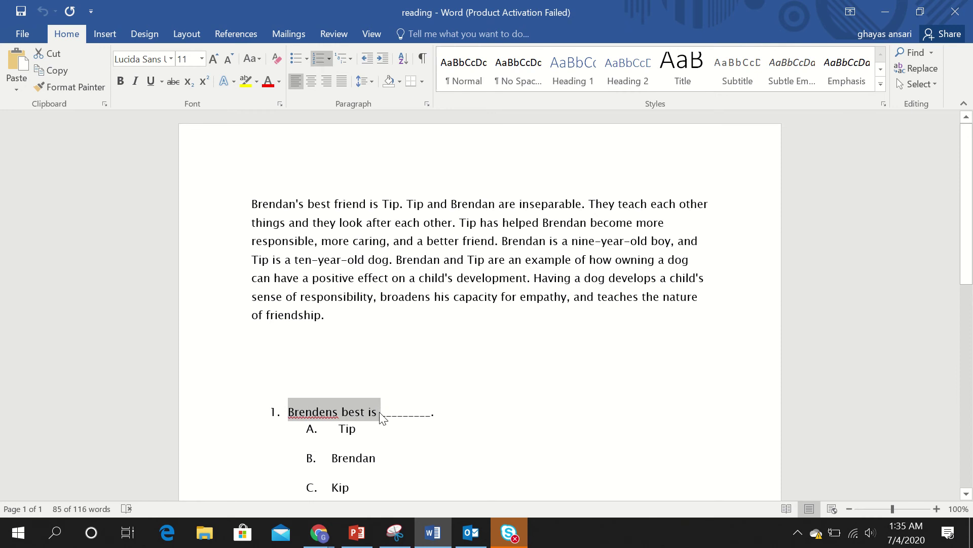
{"action": "key", "text": "alt+Tab"}
{"action": "left_click", "coordinate": [426, 302]}
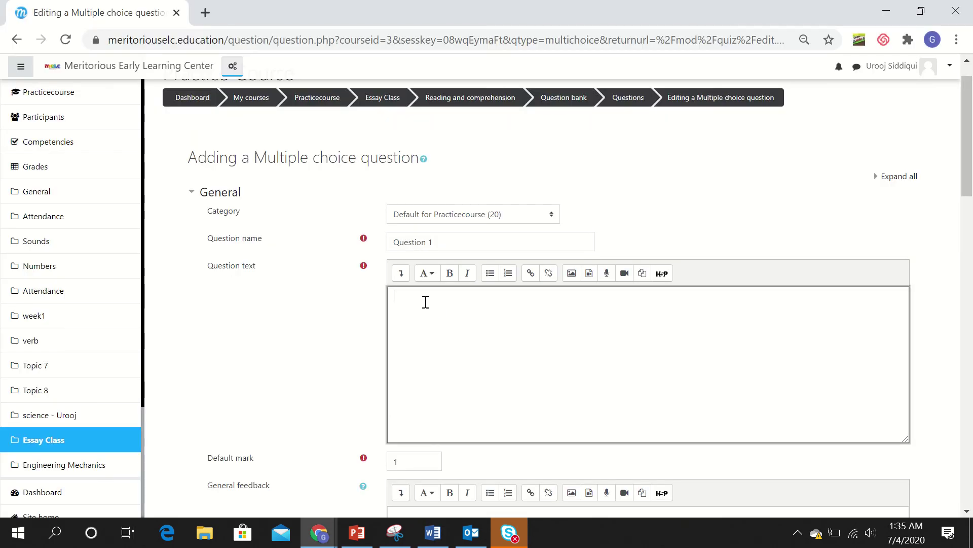
{"action": "key", "text": "ctrl+v"}
Copy answer "Tip" from the Word document into Choice 1 in Chrome without its list marker, and set its grade to 100%
{"action": "scroll", "coordinate": [530, 359], "scroll_direction": "down", "scroll_amount": 3}
{"action": "scroll", "coordinate": [531, 359], "scroll_direction": "down", "scroll_amount": 5}
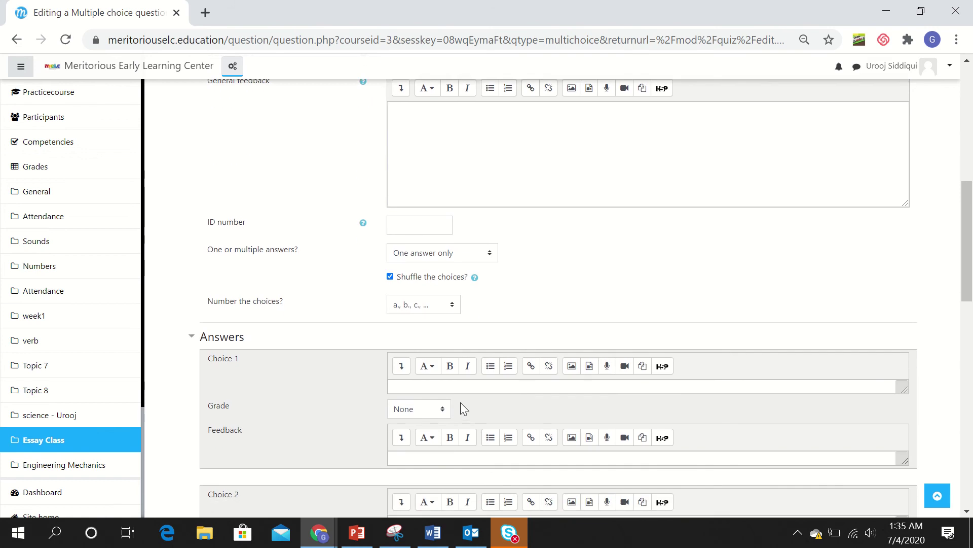
{"action": "left_click", "coordinate": [457, 389]}
{"action": "key", "text": "alt+Tab"}
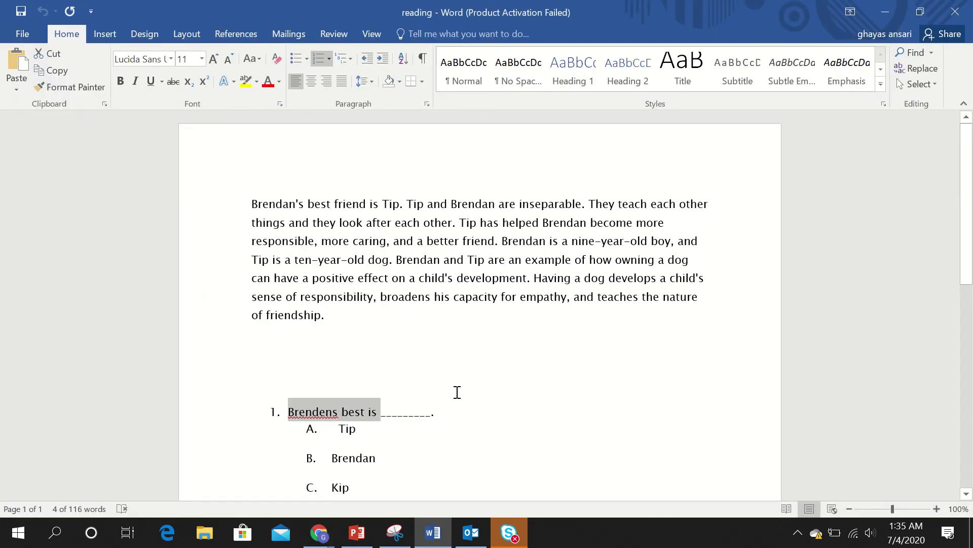
{"action": "left_click_drag", "start_coordinate": [361, 429], "coordinate": [331, 427]}
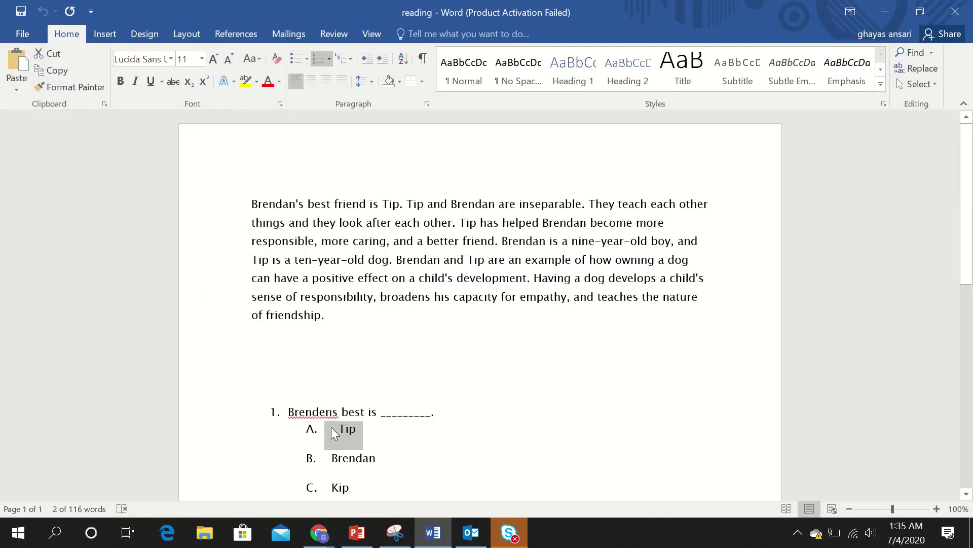
{"action": "key", "text": "alt+Tab"}
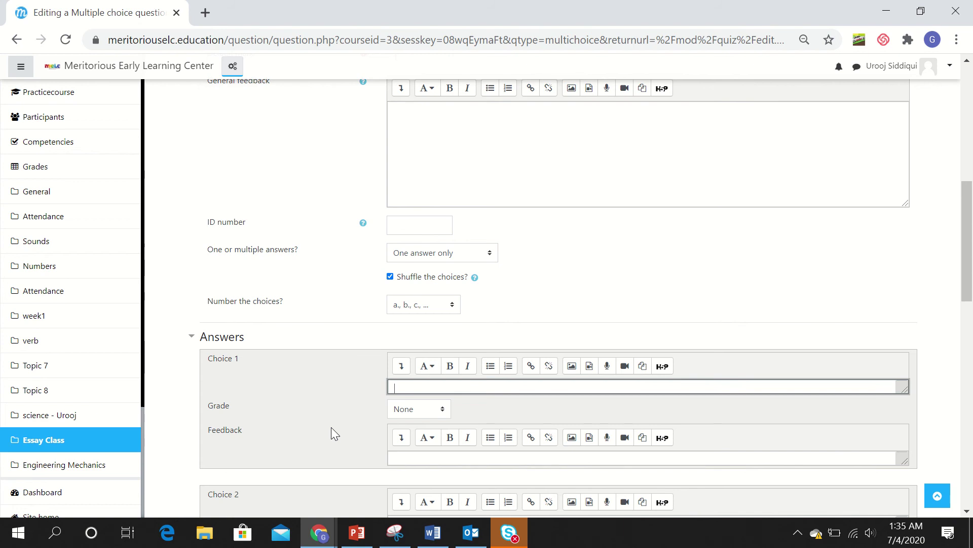
{"action": "key", "text": "ctrl+v"}
{"action": "left_click_drag", "start_coordinate": [417, 388], "coordinate": [391, 390]}
{"action": "key", "text": "BackSpace"}
{"action": "left_click", "coordinate": [446, 410]}
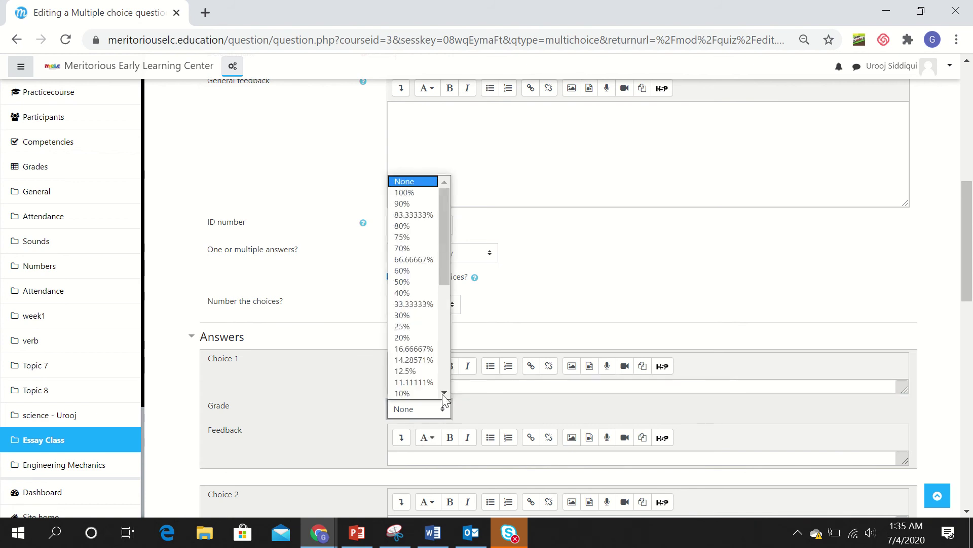
{"action": "left_click", "coordinate": [436, 193]}
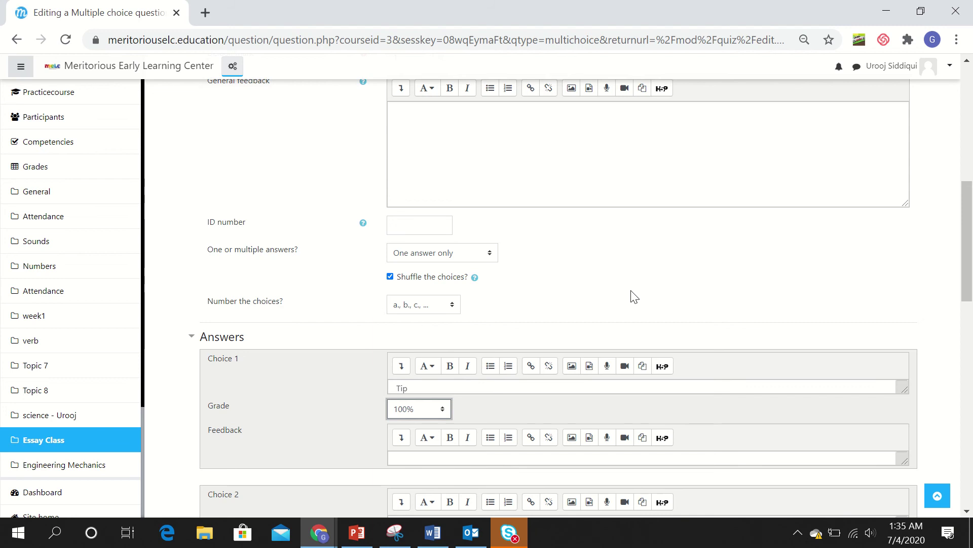
Enter "kip" as Choice 2 and "brenden" as Choice 3, checking the choices against the Word document
{"action": "scroll", "coordinate": [632, 297], "scroll_direction": "down", "scroll_amount": 1}
{"action": "scroll", "coordinate": [632, 296], "scroll_direction": "down", "scroll_amount": 3}
{"action": "left_click", "coordinate": [476, 336]}
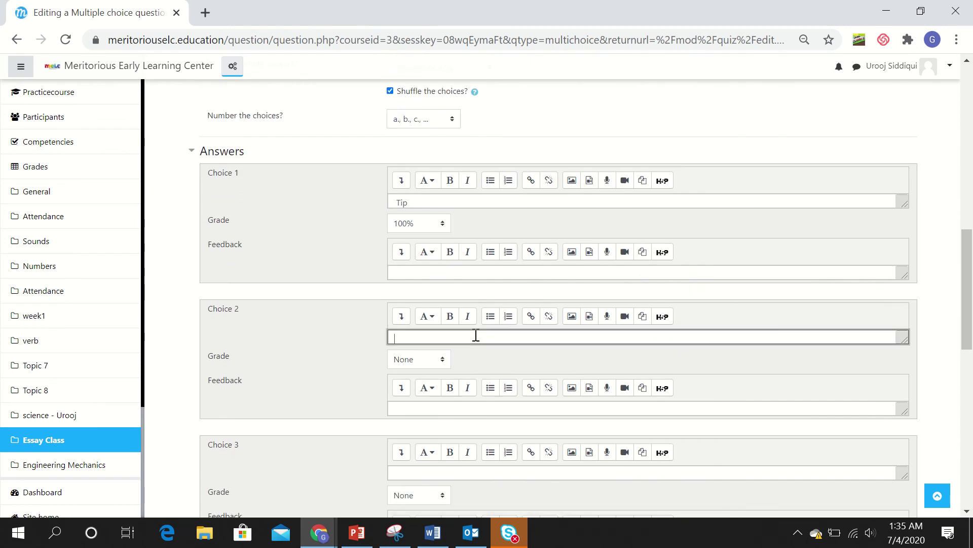
{"action": "scroll", "coordinate": [447, 371], "scroll_direction": "down", "scroll_amount": 2}
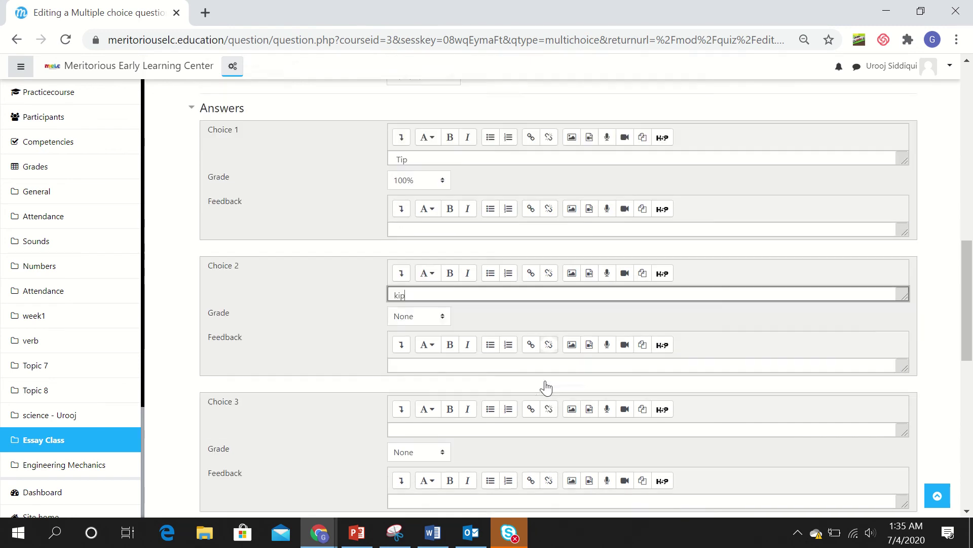
{"action": "left_click", "coordinate": [438, 376]}
{"action": "type", "text": "b"}
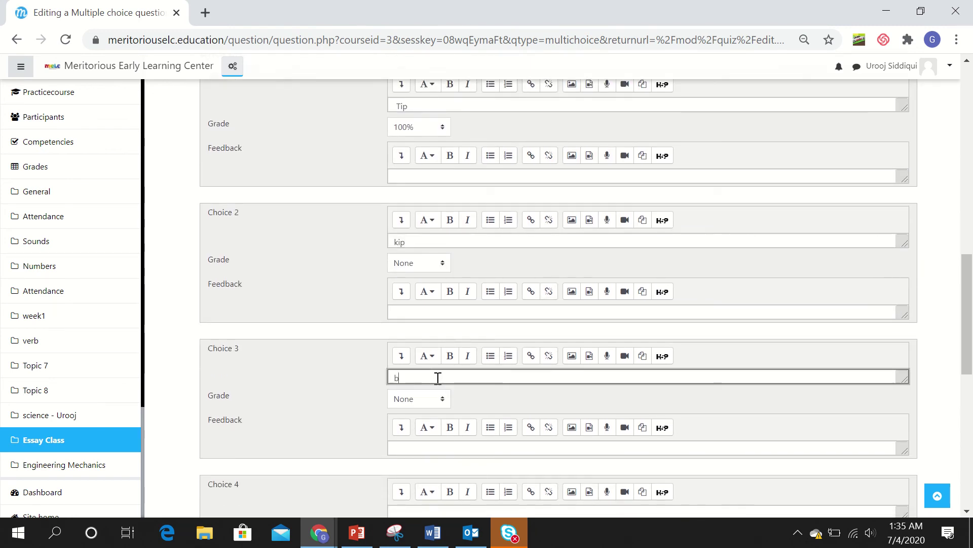
{"action": "type", "text": "renden"}
{"action": "key", "text": "alt+Tab"}
{"action": "key", "text": "alt+Tab"}
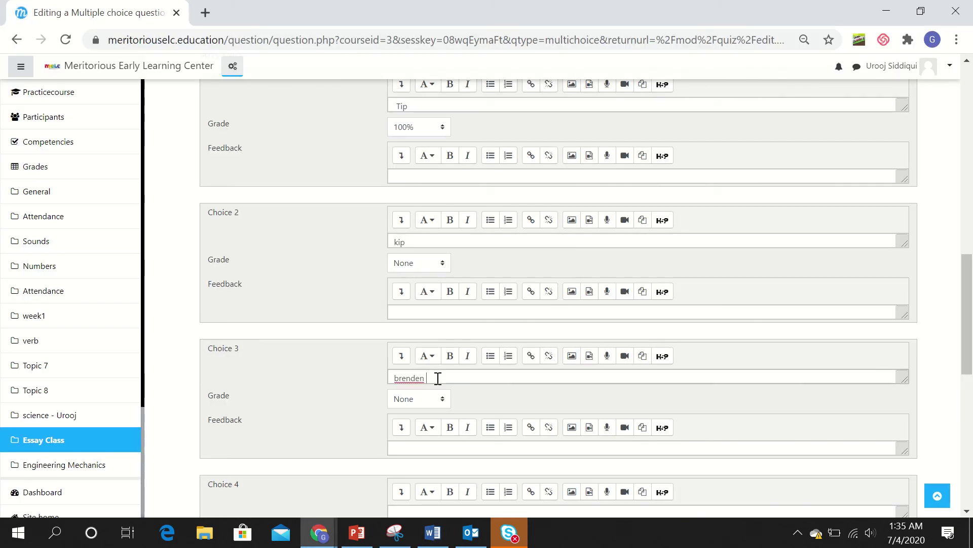
Save the multiple choice question to the quiz
{"action": "scroll", "coordinate": [528, 365], "scroll_direction": "down", "scroll_amount": 4}
{"action": "scroll", "coordinate": [528, 364], "scroll_direction": "down", "scroll_amount": 5}
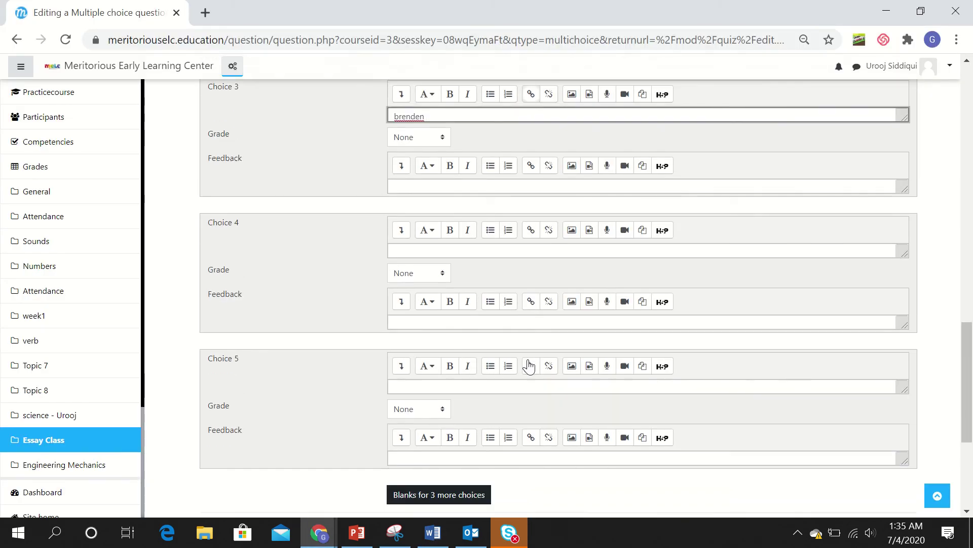
{"action": "left_click", "coordinate": [430, 399]}
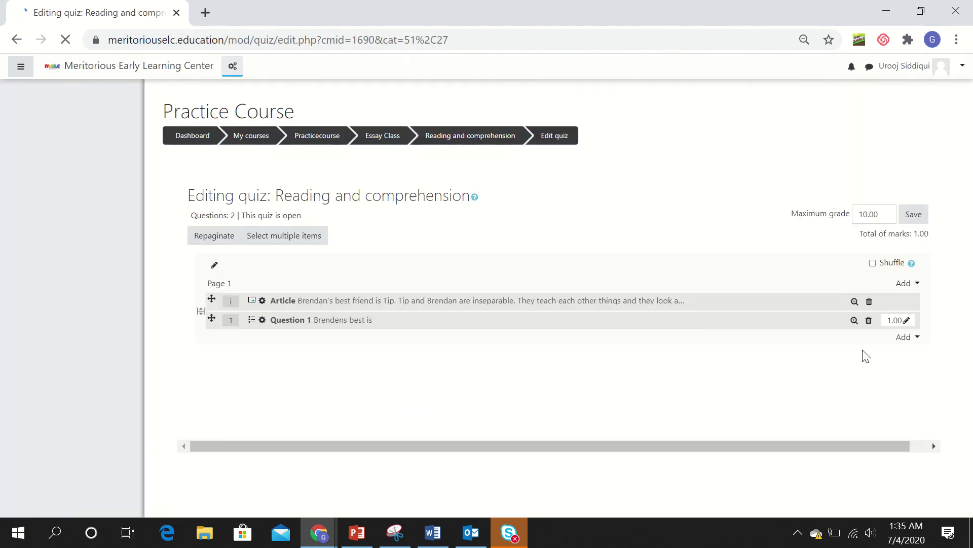
Add a new True/False question to page 1 of the quiz
{"action": "left_click", "coordinate": [895, 284]}
{"action": "left_click", "coordinate": [860, 304]}
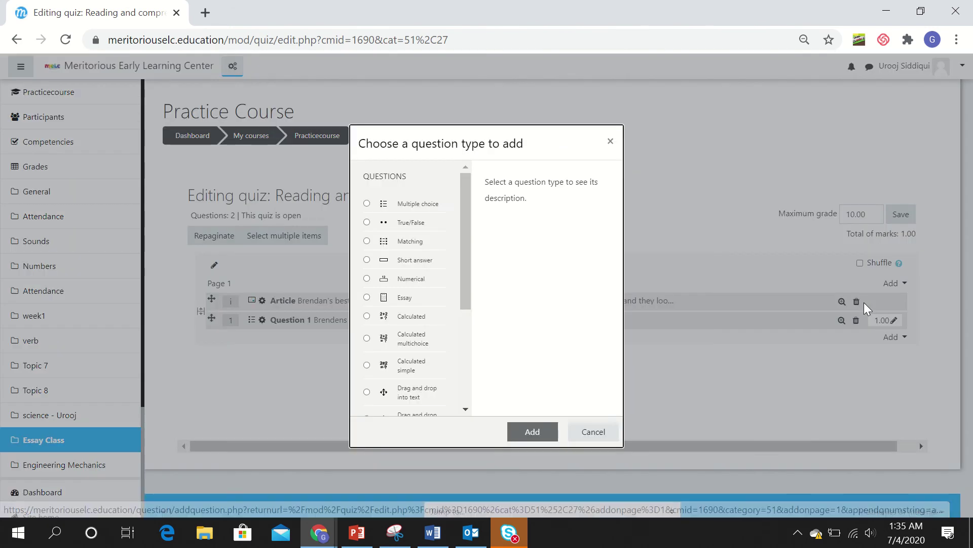
{"action": "left_click", "coordinate": [367, 222]}
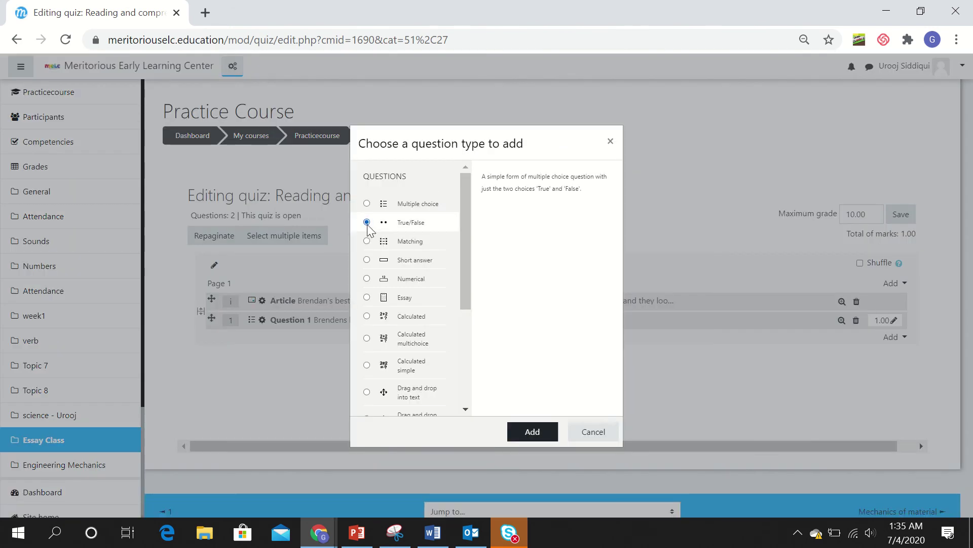
{"action": "left_click", "coordinate": [531, 433]}
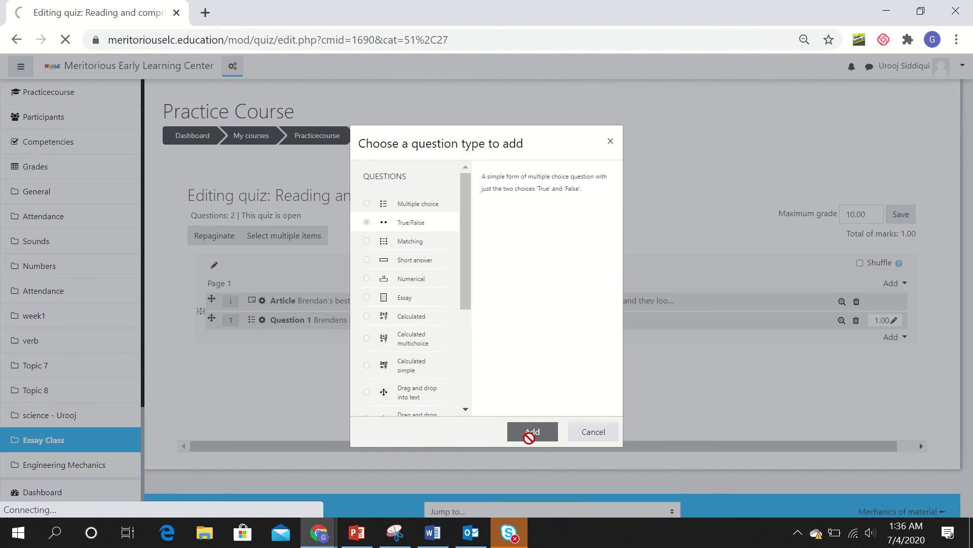
Switch to the Word document "reading" and copy the second question, "Brenden is nine year old boy."
{"action": "key", "text": "alt+Tab"}
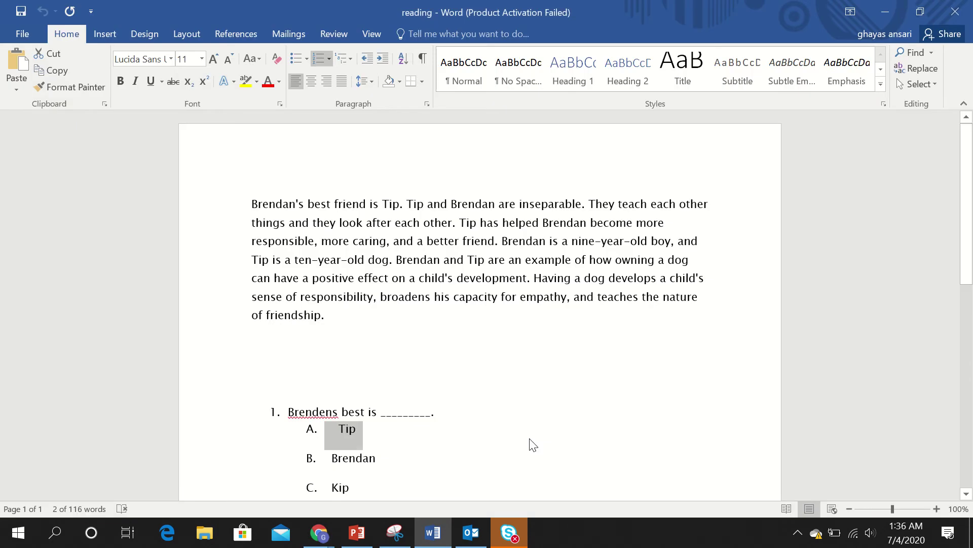
{"action": "scroll", "coordinate": [512, 406], "scroll_direction": "down", "scroll_amount": 5}
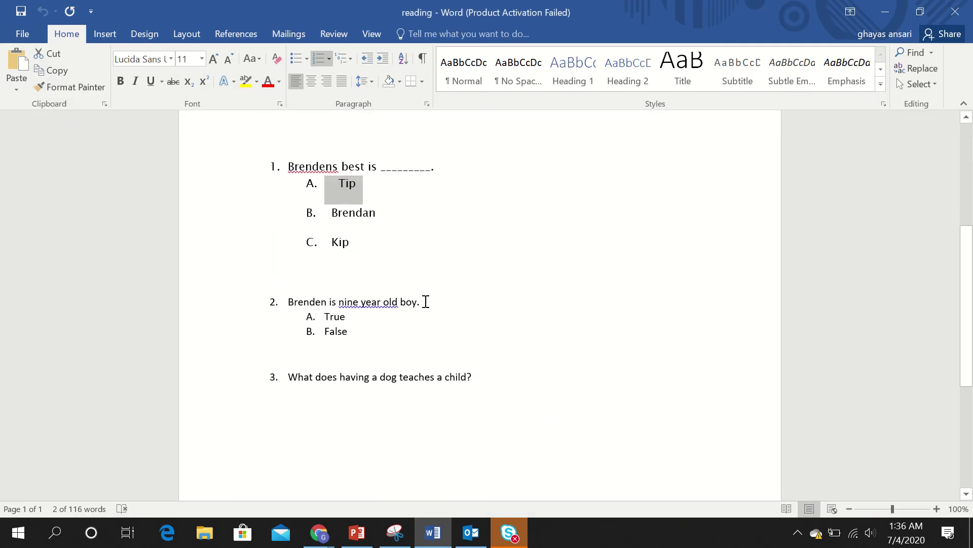
{"action": "left_click_drag", "start_coordinate": [428, 302], "coordinate": [288, 302]}
{"action": "key", "text": "ctrl+c"}
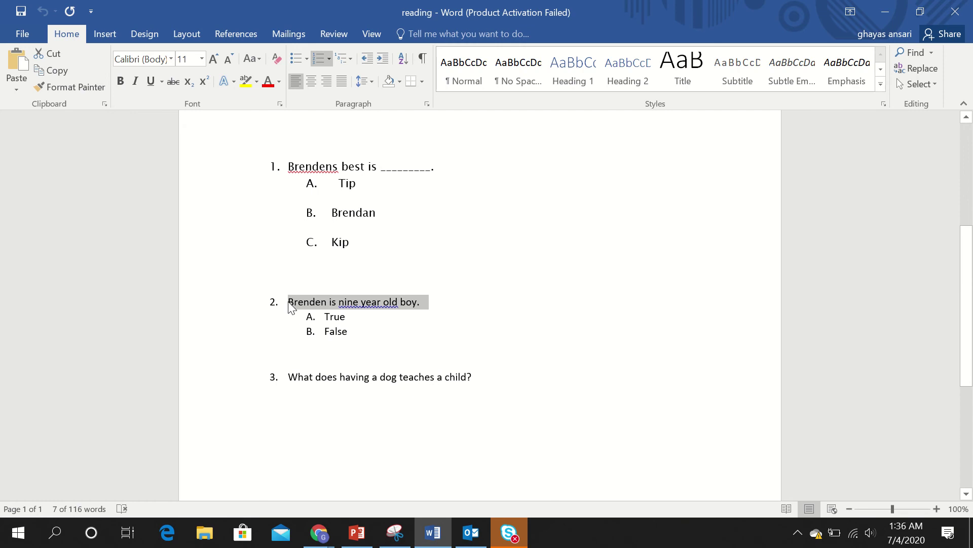
In Chrome, name the True/False question "Question 2" and paste the copied sentence as its question text without the list number
{"action": "key", "text": "alt+Tab"}
{"action": "left_click", "coordinate": [419, 277]}
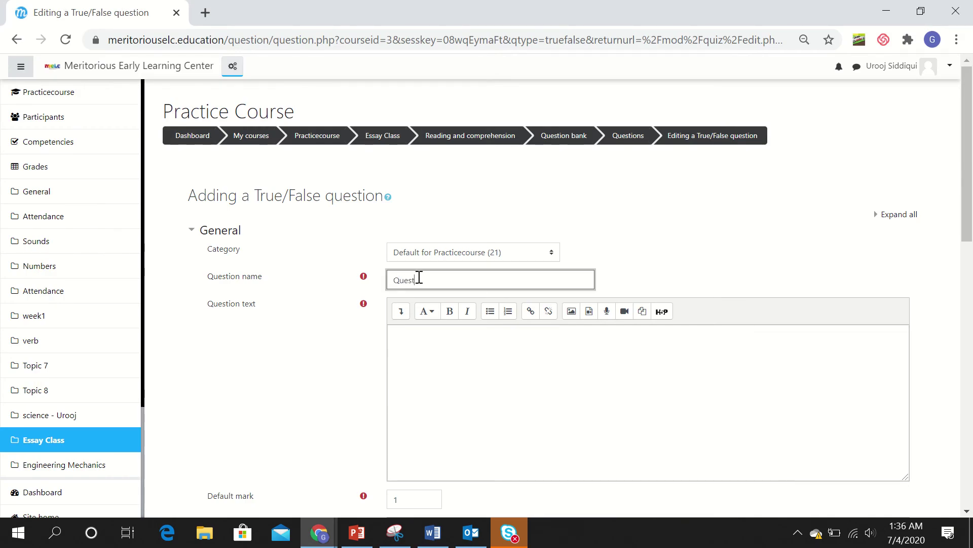
{"action": "left_click", "coordinate": [419, 332]}
{"action": "key", "text": "ctrl+v"}
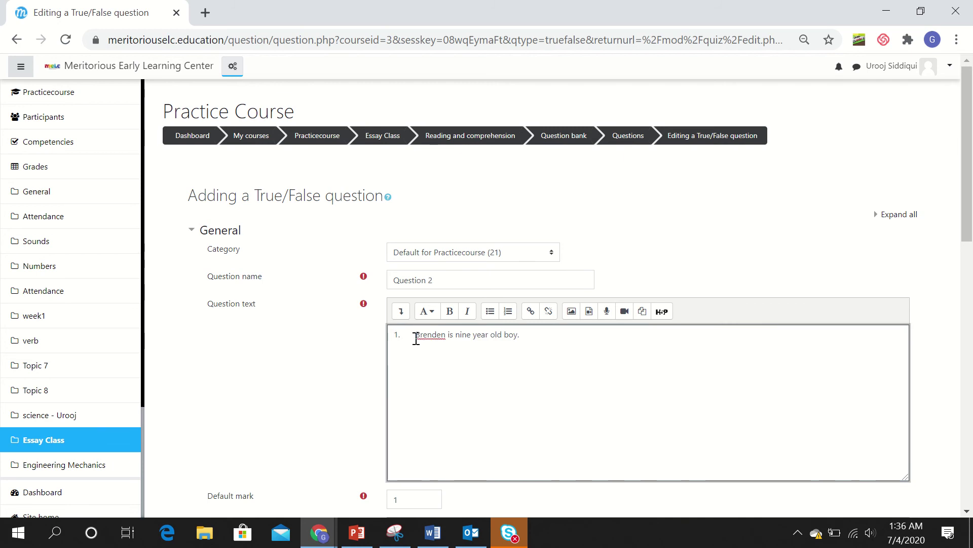
{"action": "left_click_drag", "start_coordinate": [416, 338], "coordinate": [386, 332]}
{"action": "key", "text": "BackSpace"}
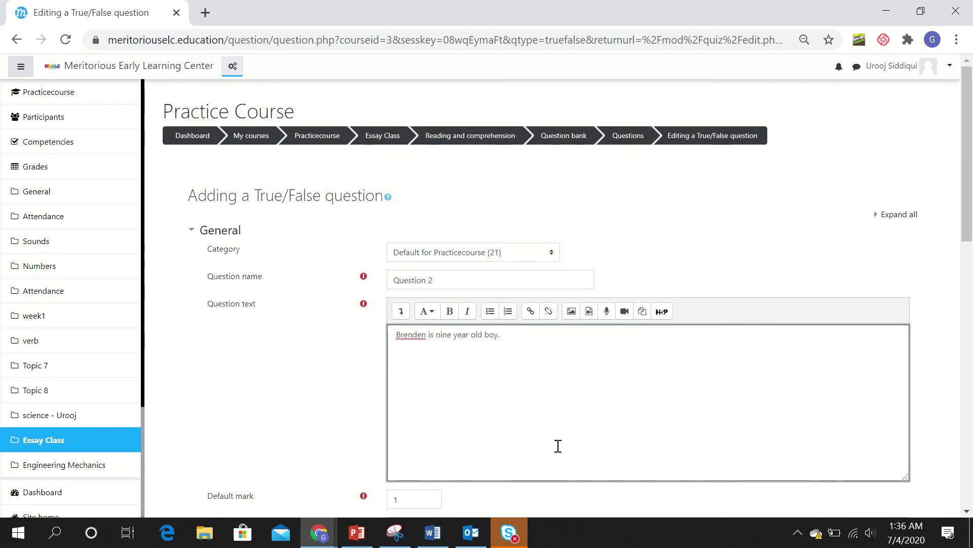
Set the correct answer to True and save the True/False question to the quiz
{"action": "scroll", "coordinate": [558, 446], "scroll_direction": "down", "scroll_amount": 3}
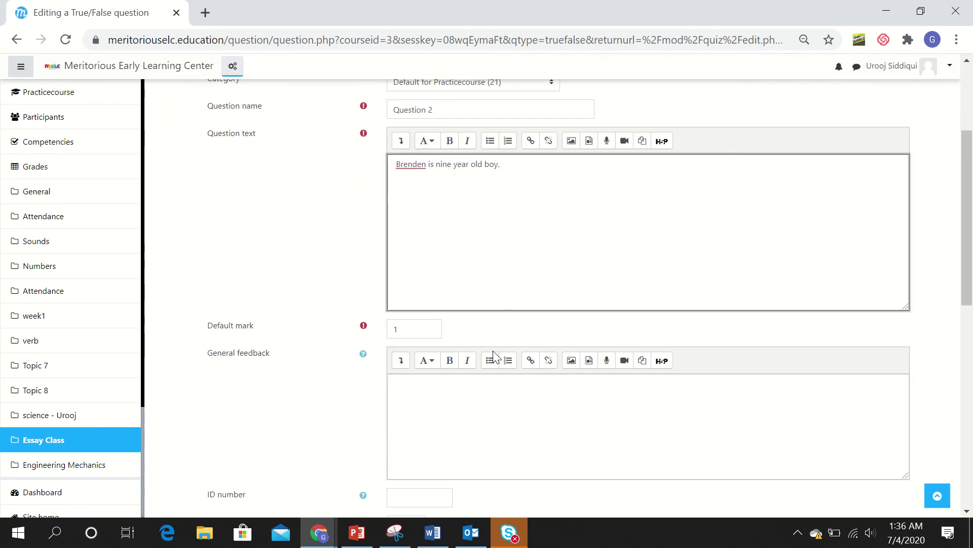
{"action": "scroll", "coordinate": [480, 211], "scroll_direction": "down", "scroll_amount": 1}
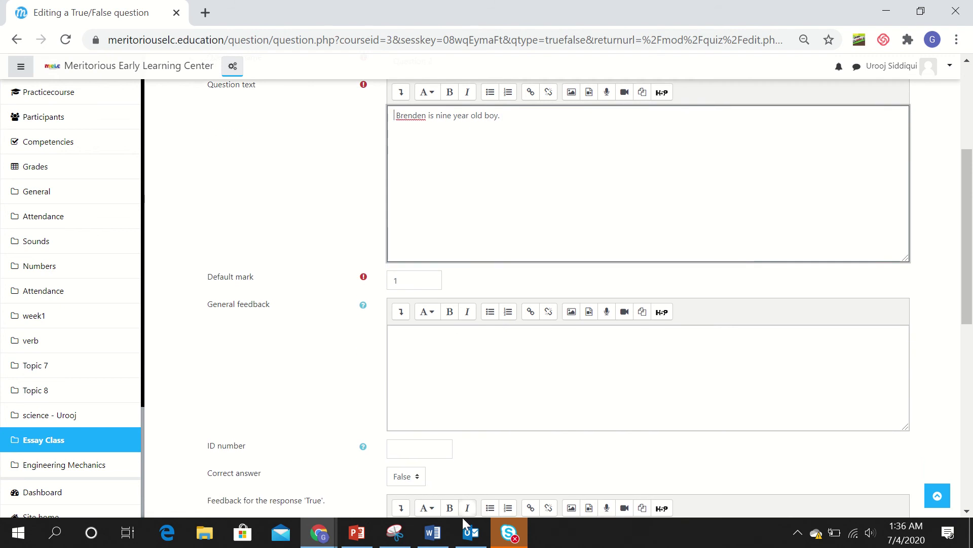
{"action": "left_click", "coordinate": [418, 478]}
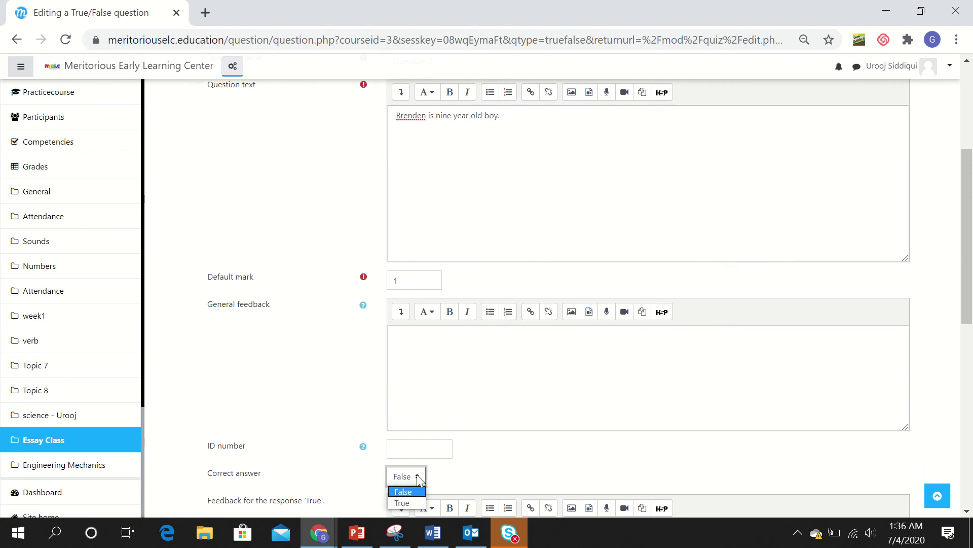
{"action": "left_click", "coordinate": [408, 503]}
{"action": "scroll", "coordinate": [484, 469], "scroll_direction": "down", "scroll_amount": 8}
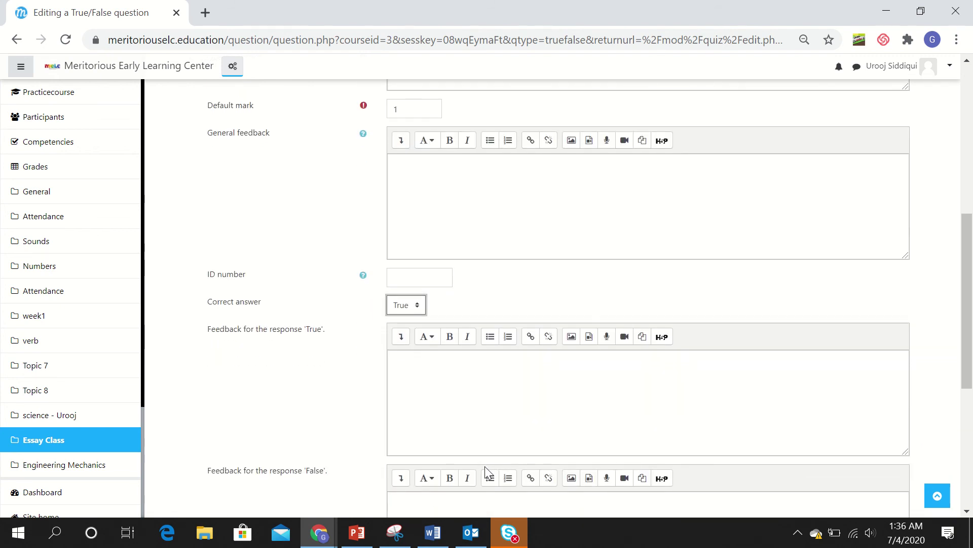
{"action": "left_click", "coordinate": [426, 459]}
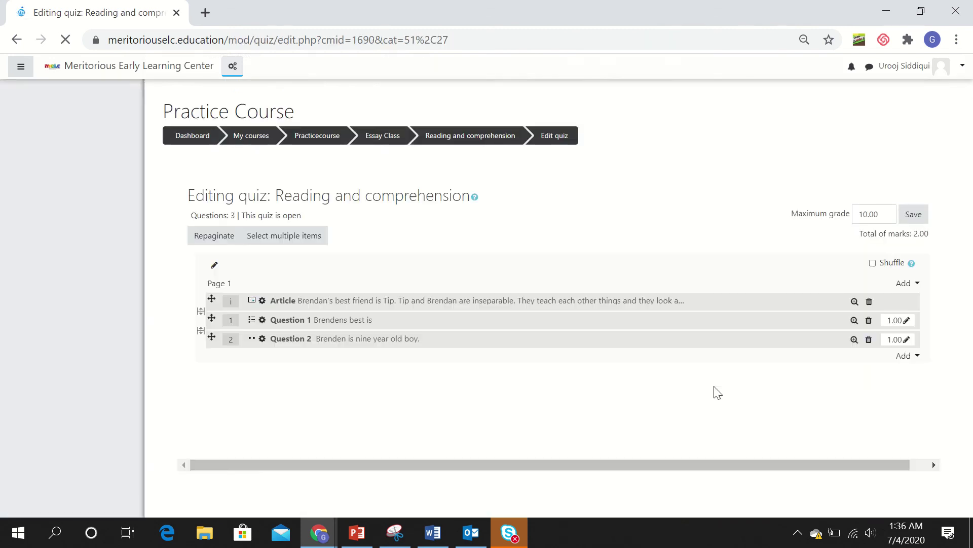
Add a new Short answer question to page 1 of the quiz
{"action": "left_click", "coordinate": [893, 284]}
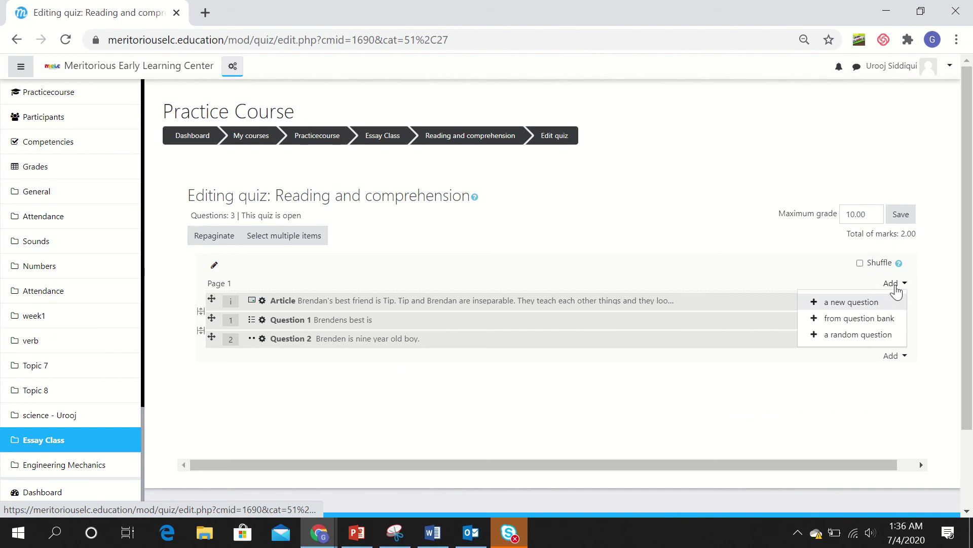
{"action": "left_click", "coordinate": [863, 303]}
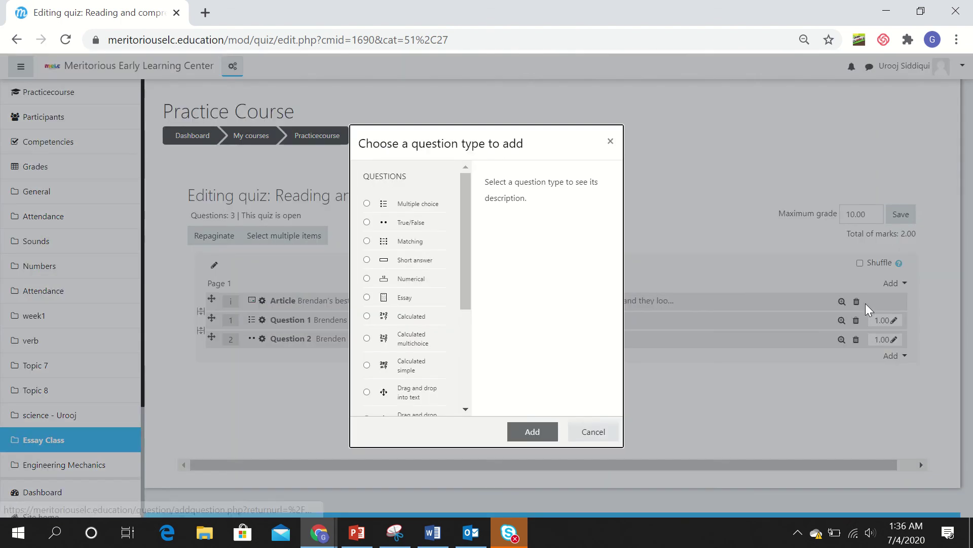
{"action": "left_click", "coordinate": [367, 260]}
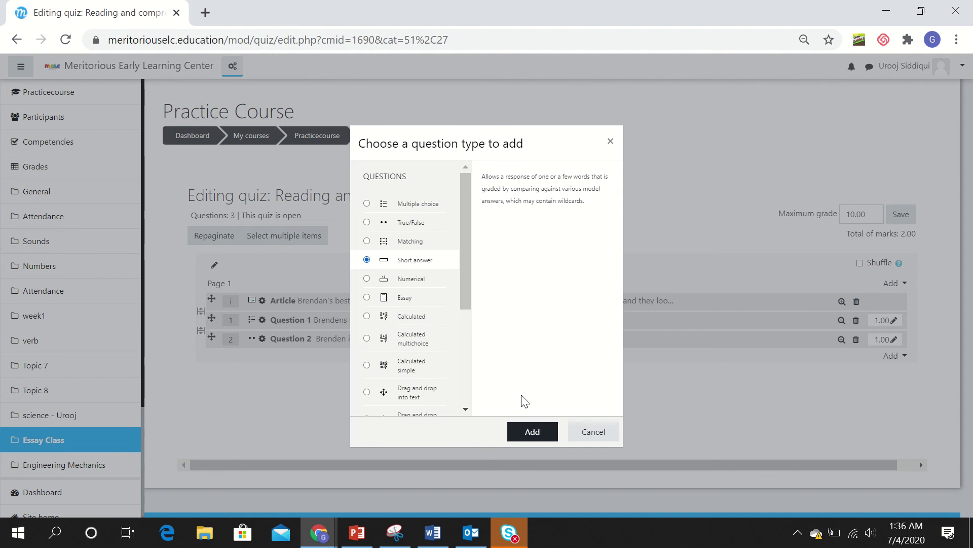
{"action": "left_click", "coordinate": [532, 432]}
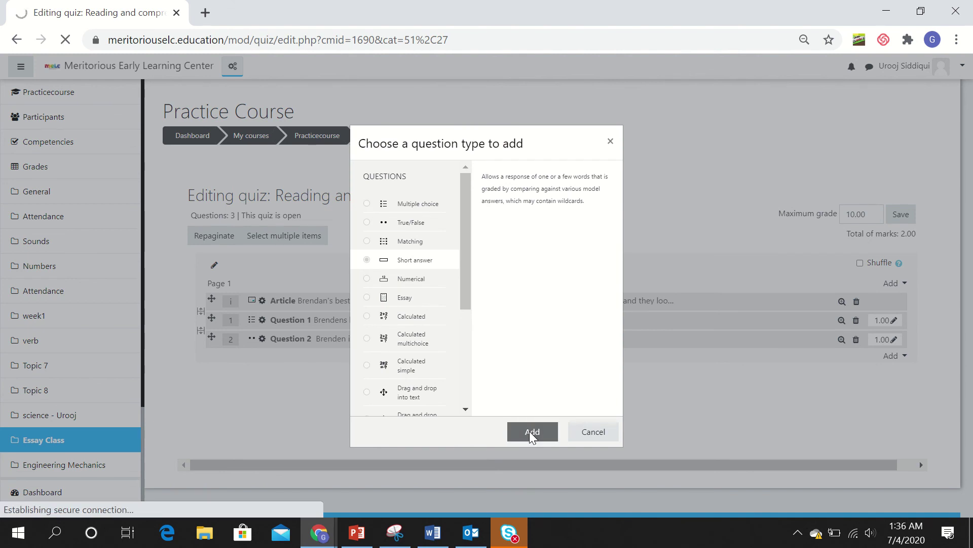
Switch to the Word document "reading" and copy the third question, "What does having a dog teaches a child?"
{"action": "key", "text": "alt+Tab"}
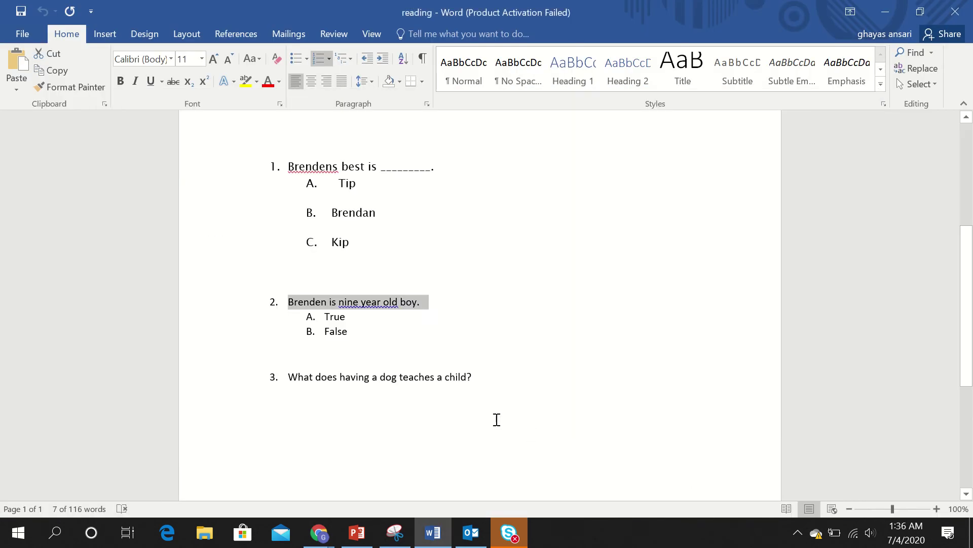
{"action": "left_click_drag", "start_coordinate": [473, 376], "coordinate": [297, 381]}
{"action": "key", "text": "ctrl+c"}
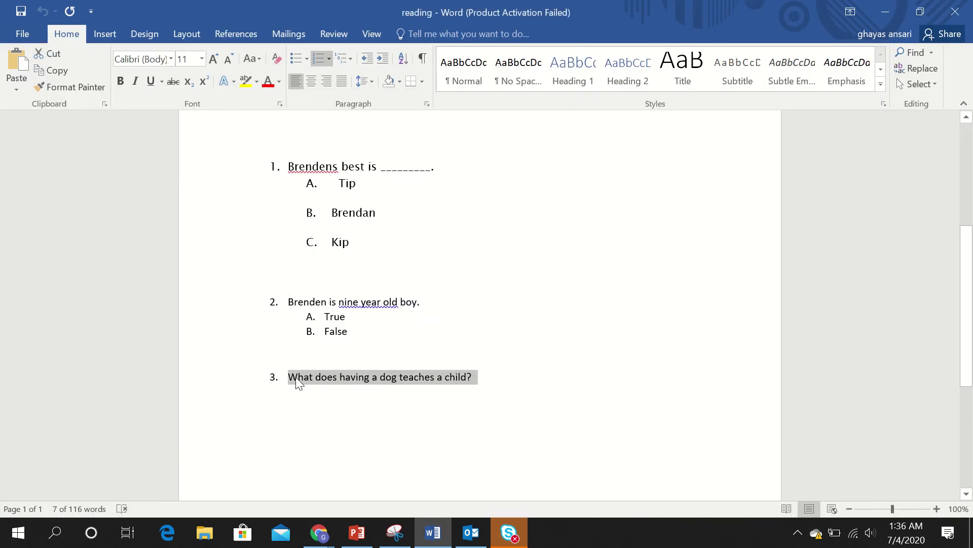
In Chrome, paste the copied question as the short answer question text without the list number, and name it "Question 3"
{"action": "key", "text": "alt+Tab"}
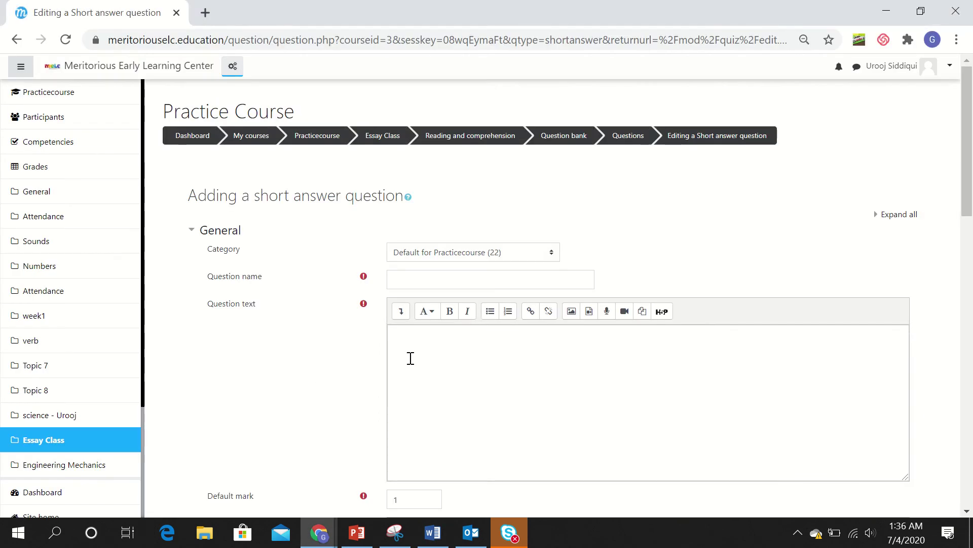
{"action": "left_click", "coordinate": [427, 343]}
{"action": "key", "text": "ctrl+v"}
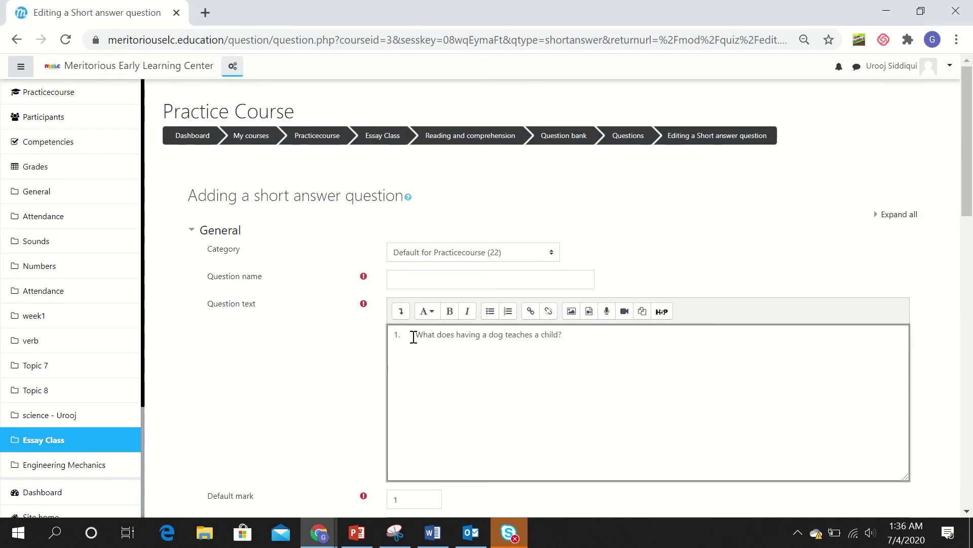
{"action": "key", "text": "BackSpace"}
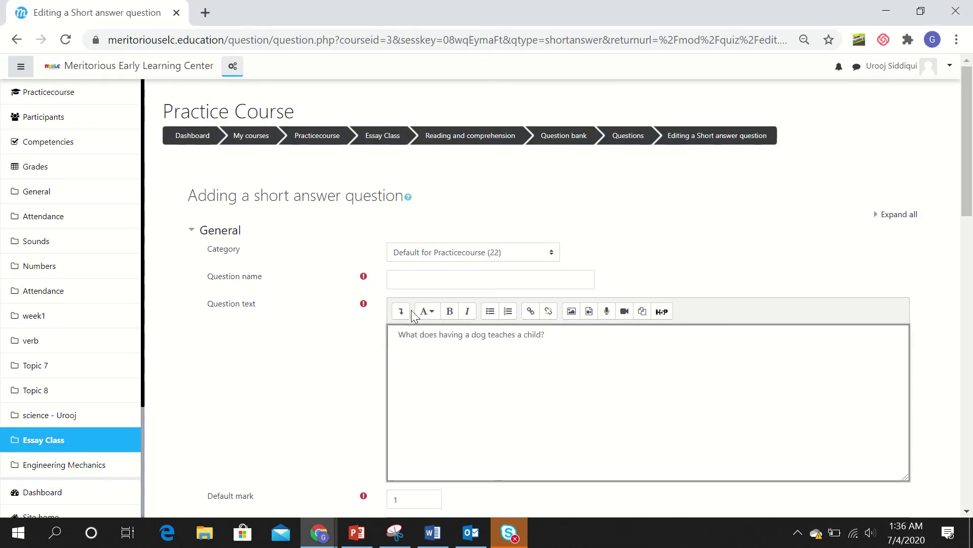
{"action": "left_click", "coordinate": [429, 278]}
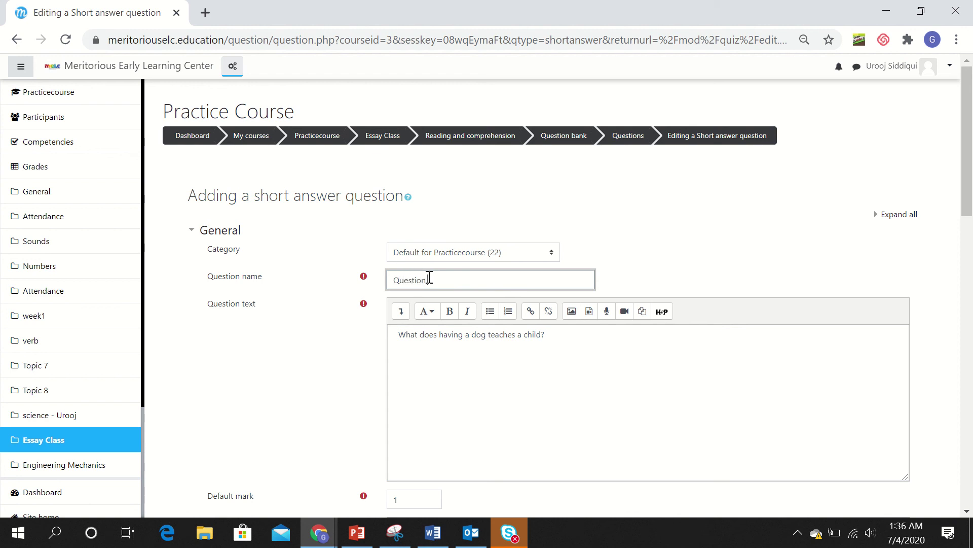
{"action": "type", "text": "Question 1"}
Switch to the Word document and copy the phrase "broadens his capacity for empathy" from the reading passage
{"action": "scroll", "coordinate": [604, 381], "scroll_direction": "down", "scroll_amount": 6}
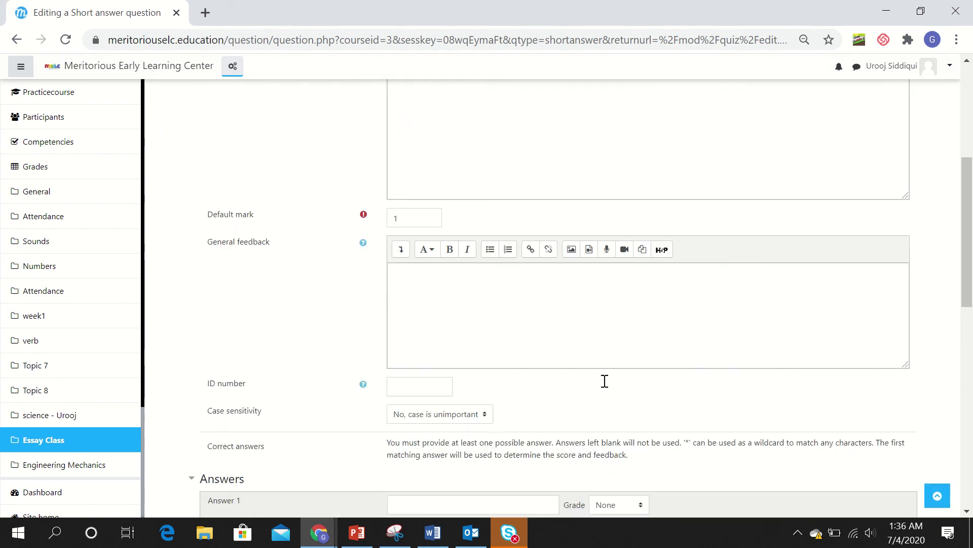
{"action": "scroll", "coordinate": [542, 295], "scroll_direction": "down", "scroll_amount": 2}
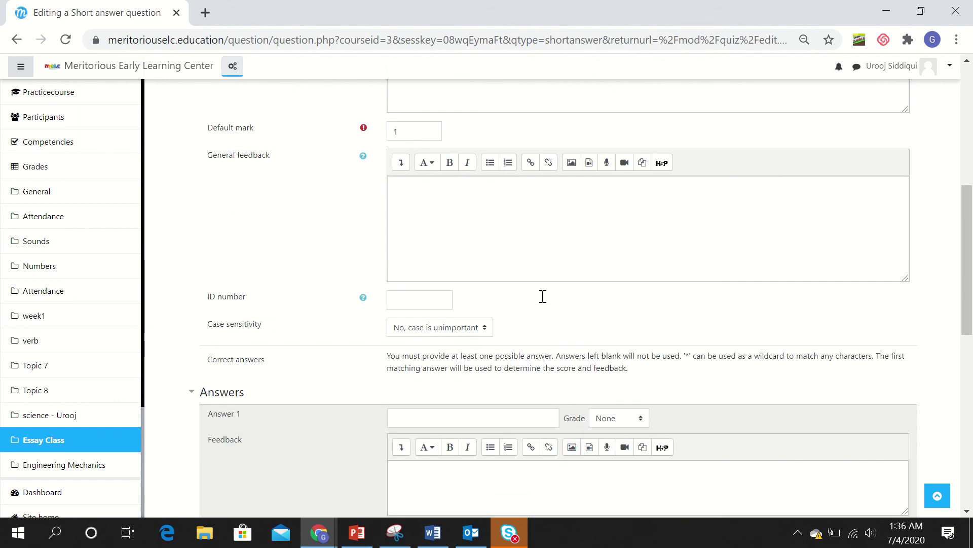
{"action": "scroll", "coordinate": [663, 323], "scroll_direction": "down", "scroll_amount": 2}
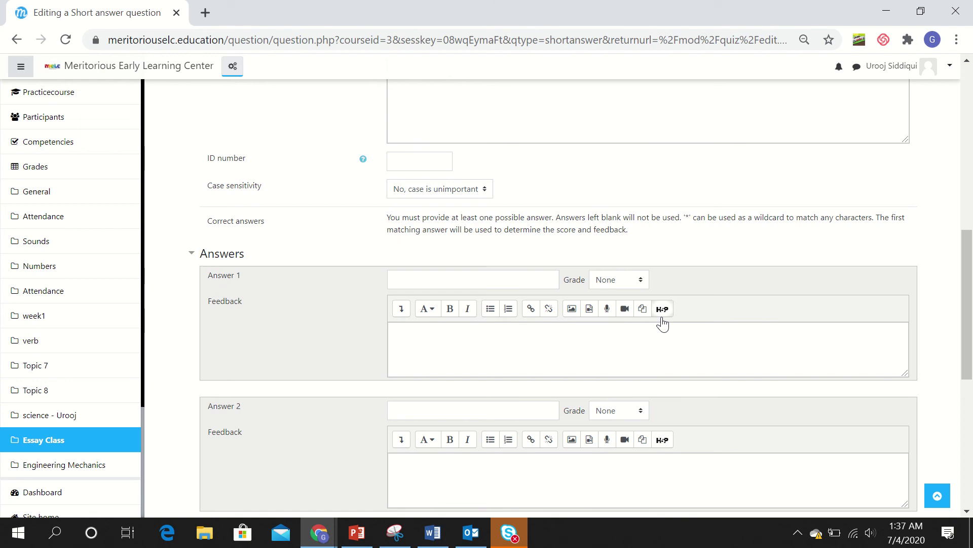
{"action": "key", "text": "alt+Tab"}
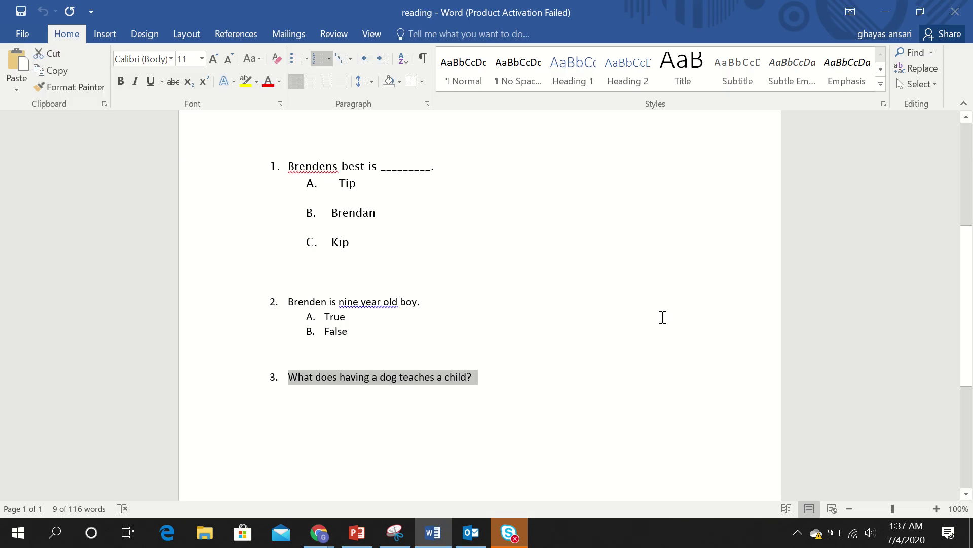
{"action": "scroll", "coordinate": [663, 317], "scroll_direction": "up", "scroll_amount": 5}
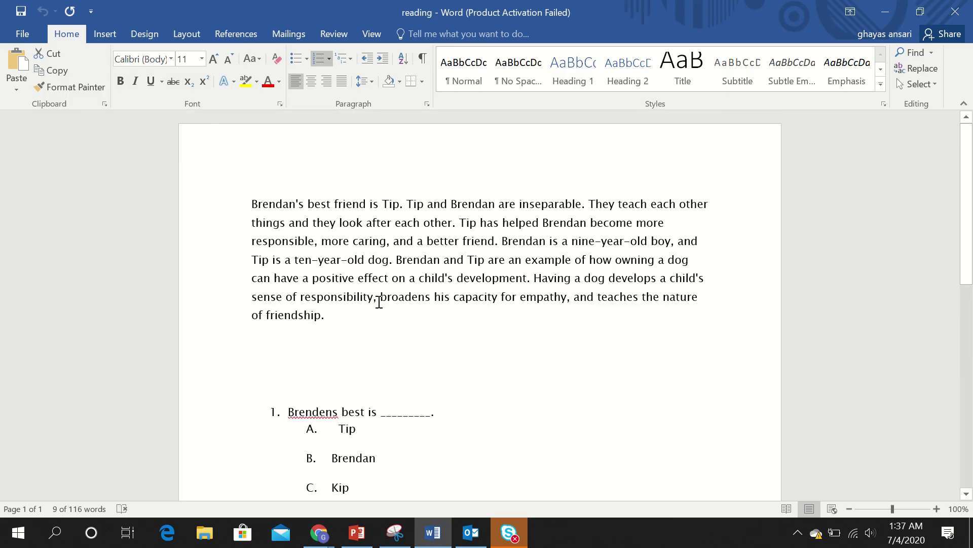
{"action": "left_click_drag", "start_coordinate": [381, 298], "coordinate": [548, 301]}
{"action": "key", "text": "ctrl+c"}
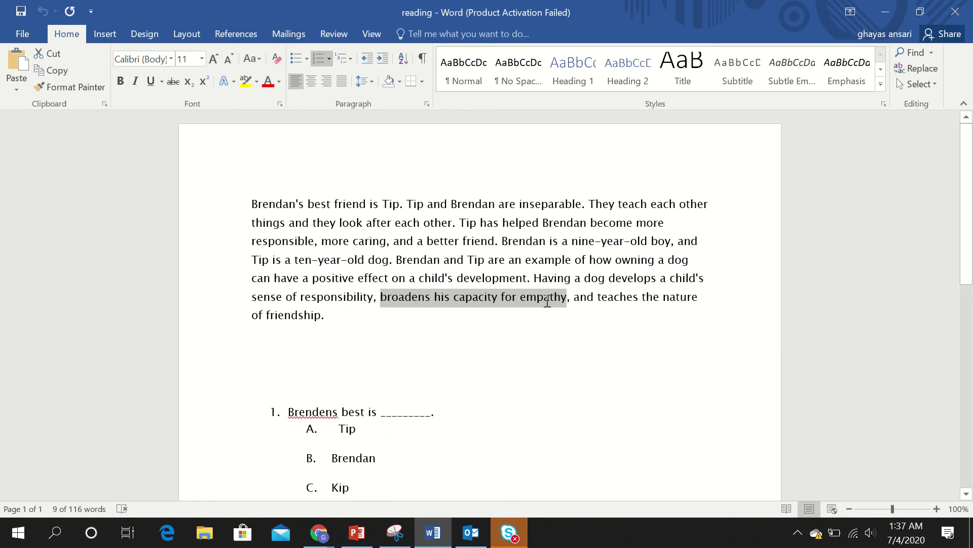
In Chrome, paste the copied phrase as Answer 1 and set its grade to 100%
{"action": "key", "text": "alt+Tab"}
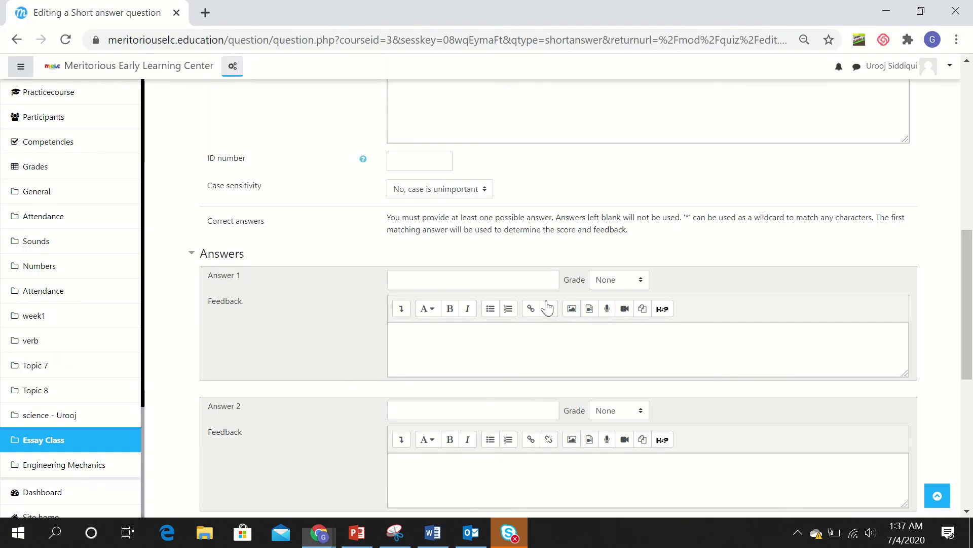
{"action": "left_click", "coordinate": [499, 281]}
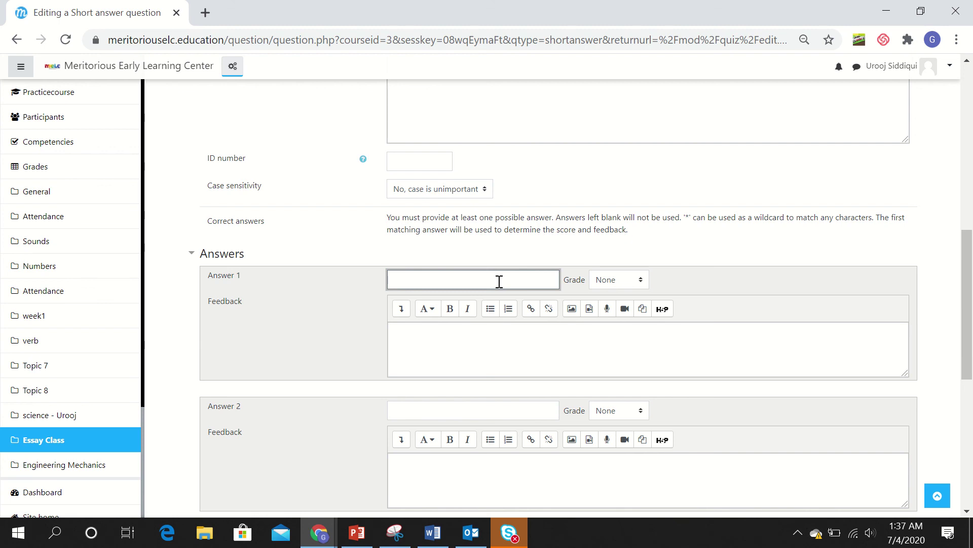
{"action": "key", "text": "ctrl+v"}
{"action": "left_click", "coordinate": [640, 279]}
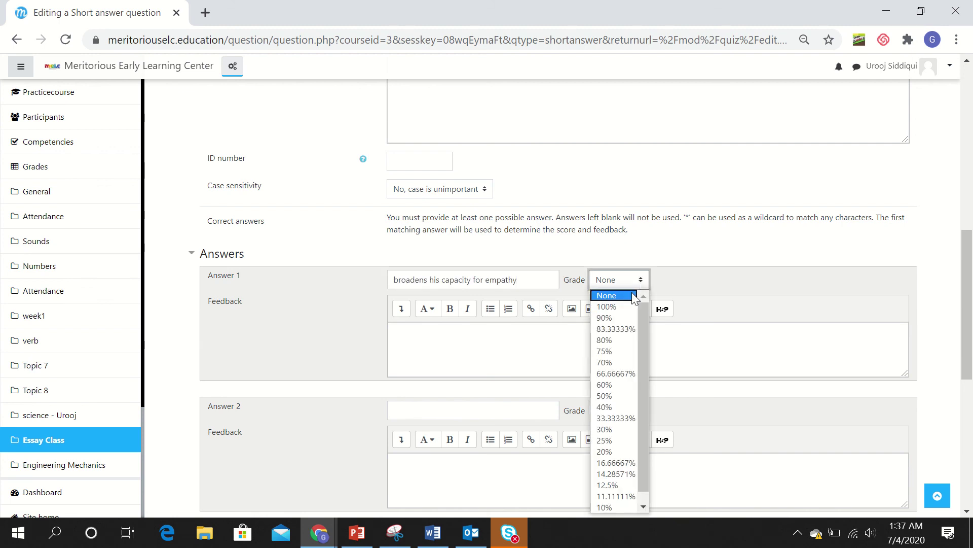
{"action": "left_click", "coordinate": [625, 307]}
Switch to the Word document and copy the passage's closing phrase, "teaches the nature of friendship."
{"action": "key", "text": "alt+Tab"}
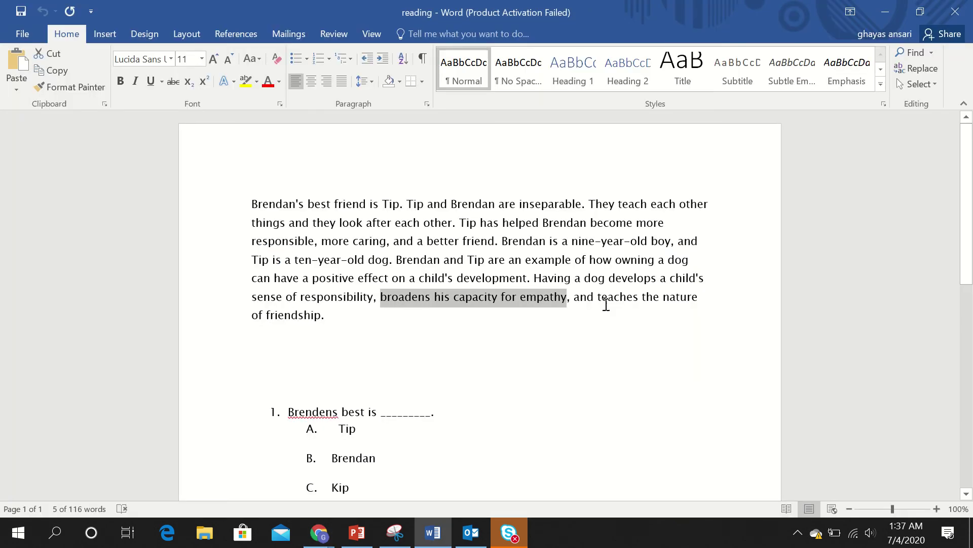
{"action": "left_click_drag", "start_coordinate": [598, 297], "coordinate": [689, 328]}
{"action": "key", "text": "ctrl+c"}
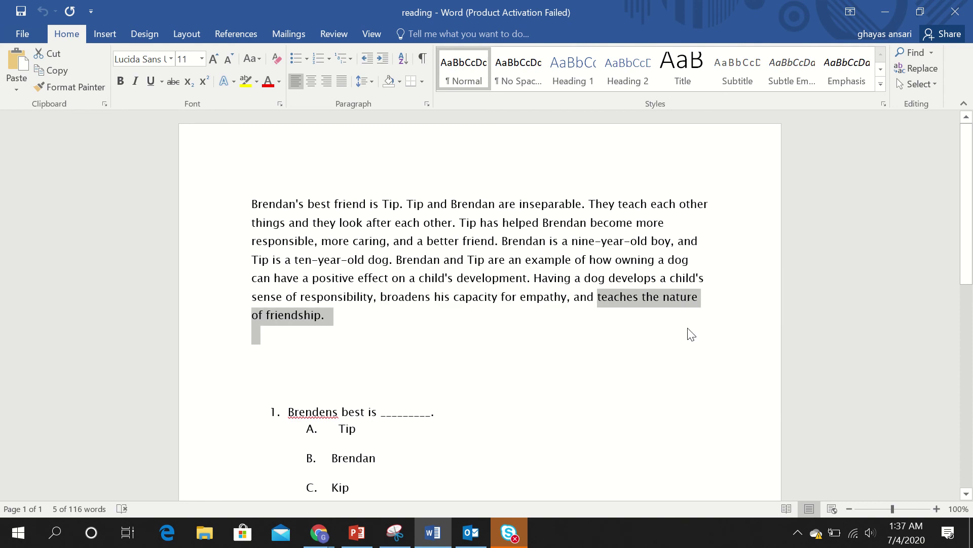
In Chrome, paste the copied phrase as Answer 2 with a 100% grade and save the short answer question
{"action": "key", "text": "alt+Tab"}
{"action": "scroll", "coordinate": [686, 328], "scroll_direction": "down", "scroll_amount": 2}
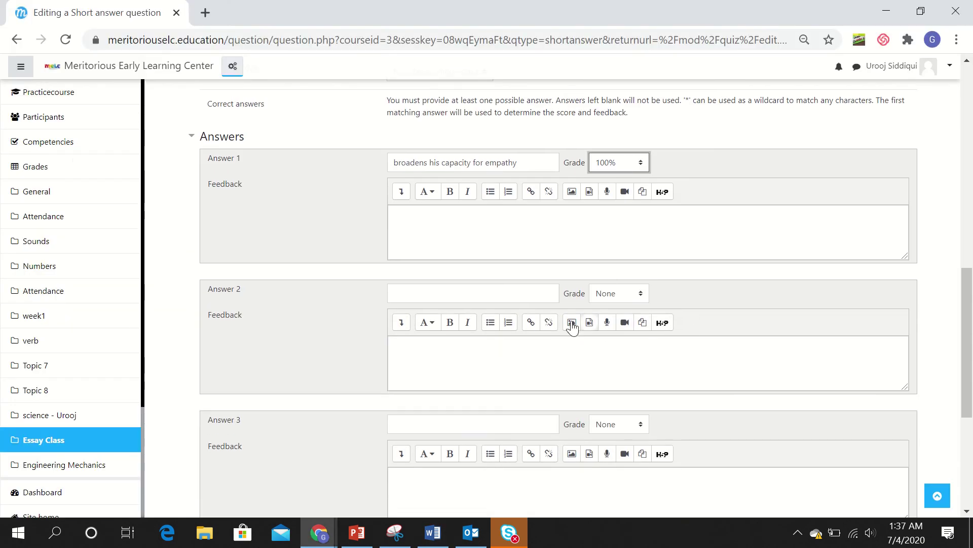
{"action": "left_click", "coordinate": [544, 287]}
{"action": "key", "text": "ctrl+v"}
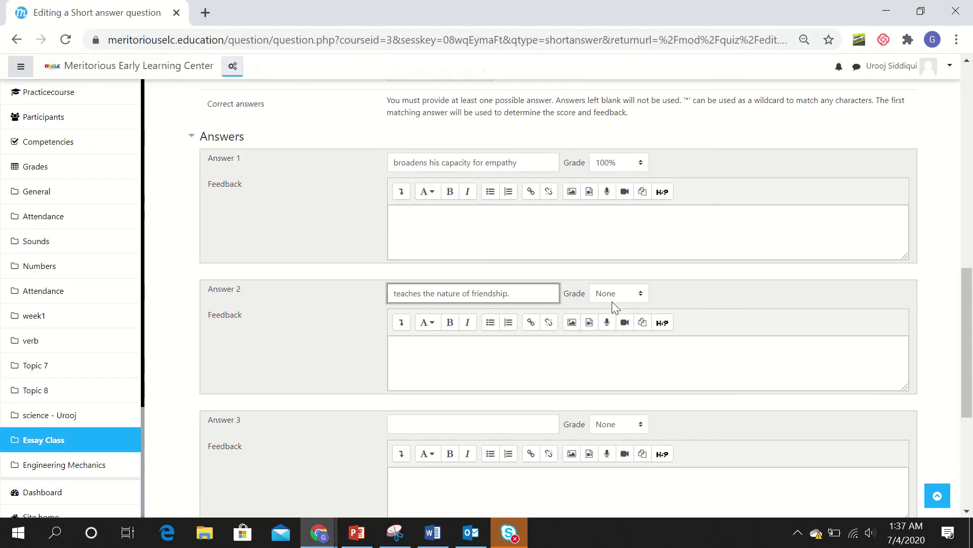
{"action": "left_click", "coordinate": [635, 299]}
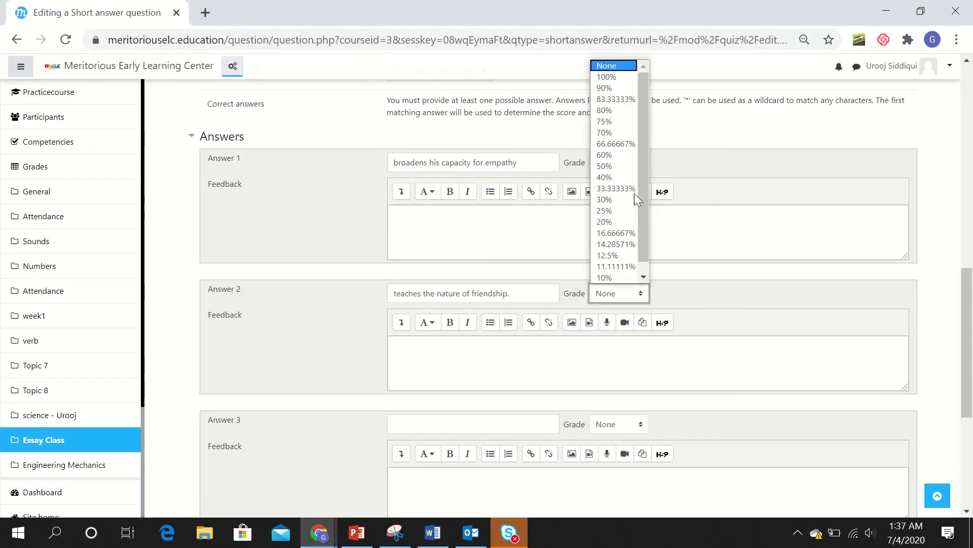
{"action": "left_click", "coordinate": [628, 78]}
{"action": "scroll", "coordinate": [732, 294], "scroll_direction": "down", "scroll_amount": 5}
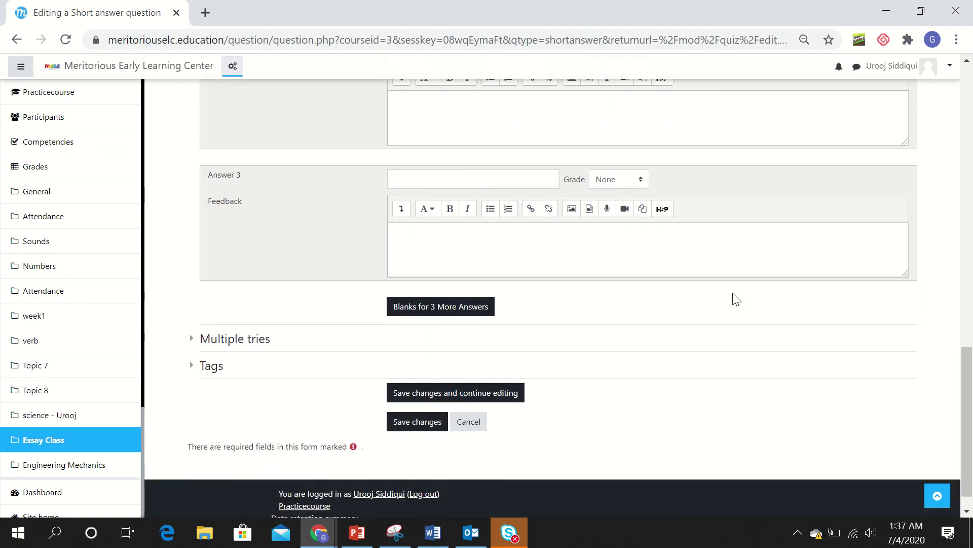
{"action": "left_click", "coordinate": [418, 399]}
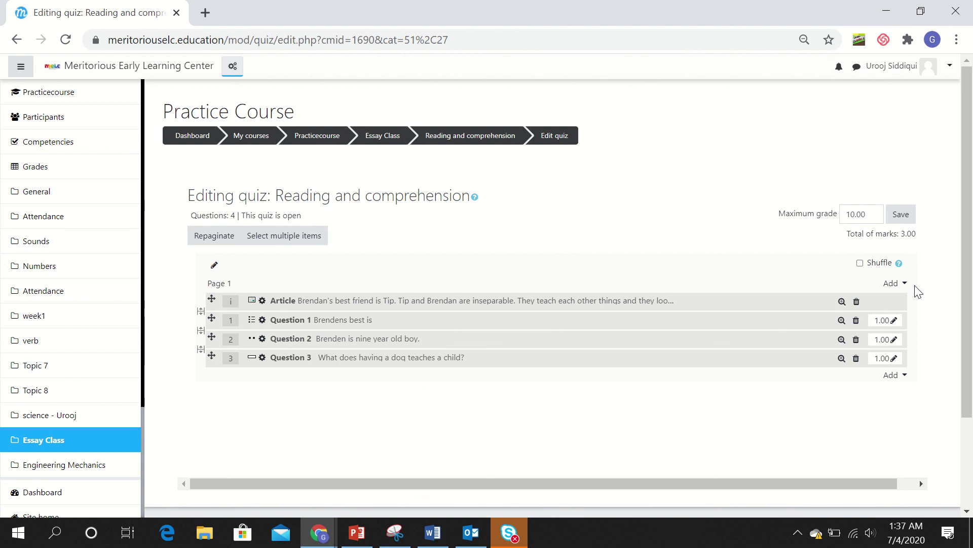
Add a new Essay question to page 1 of the quiz
{"action": "left_click", "coordinate": [893, 288]}
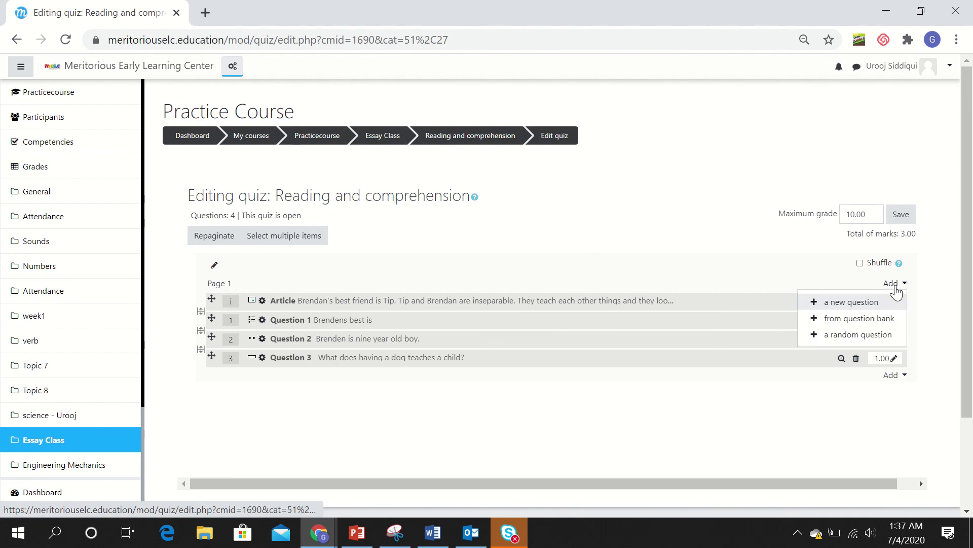
{"action": "left_click", "coordinate": [860, 301]}
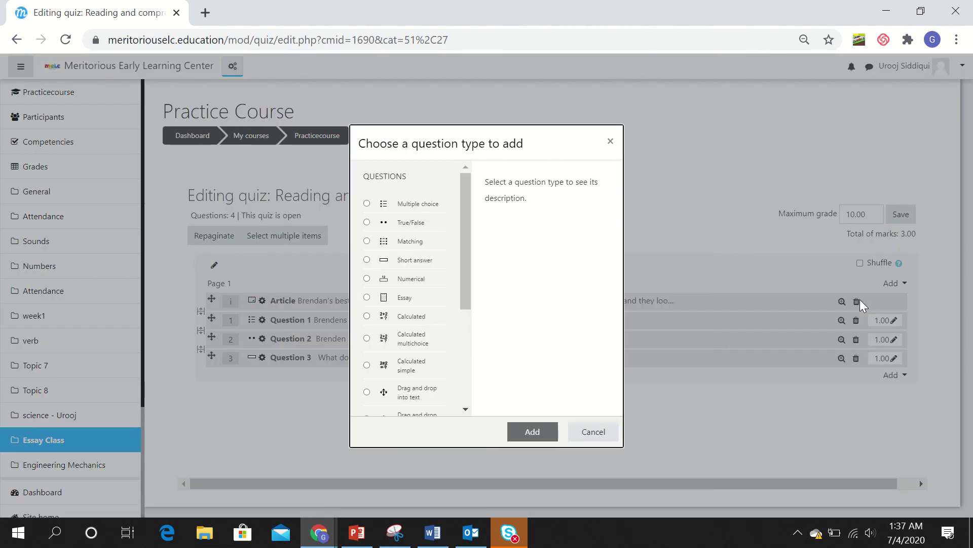
{"action": "left_click", "coordinate": [374, 298]}
{"action": "left_click", "coordinate": [516, 433]}
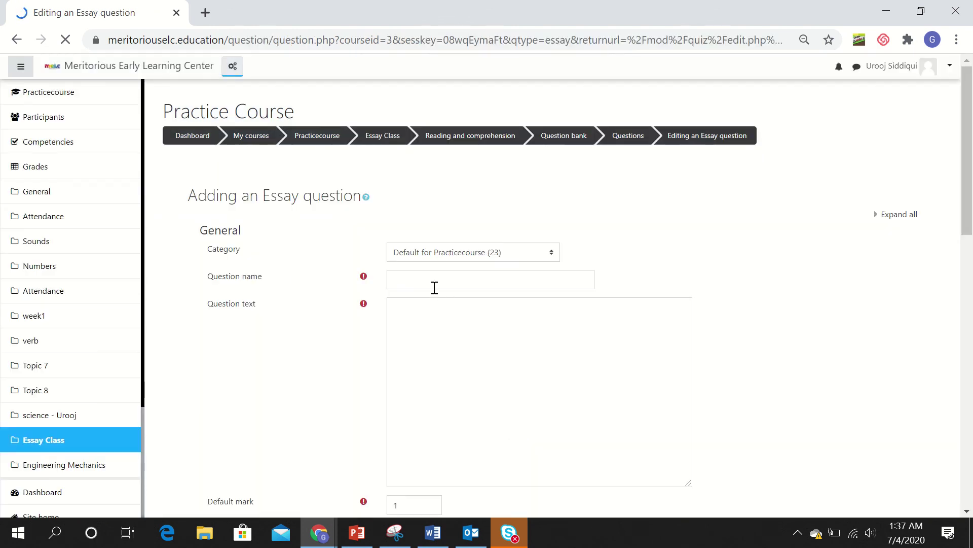
Name the essay question "Question 4" and enter "write an essay on your pet" as its question text
{"action": "left_click", "coordinate": [434, 288]}
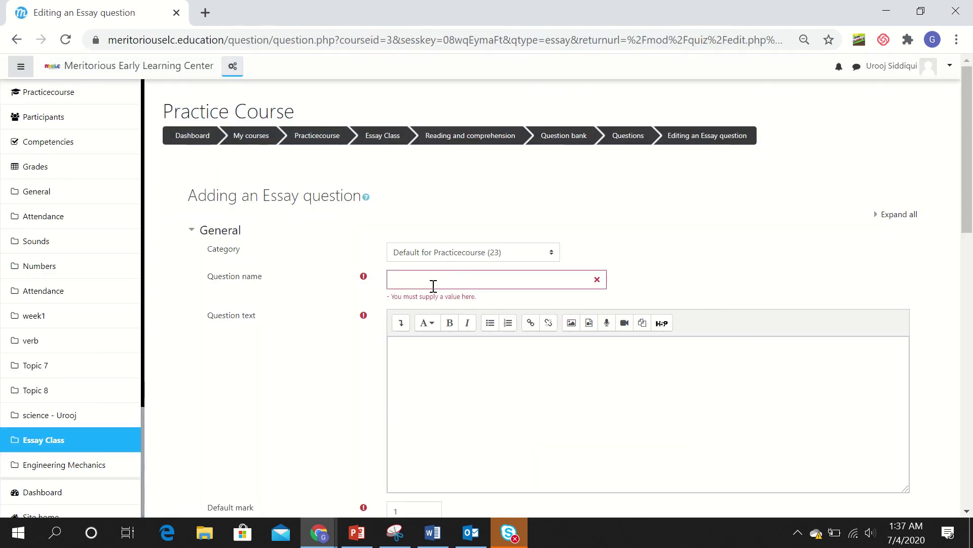
{"action": "left_click", "coordinate": [433, 286]}
{"action": "type", "text": "Ques"}
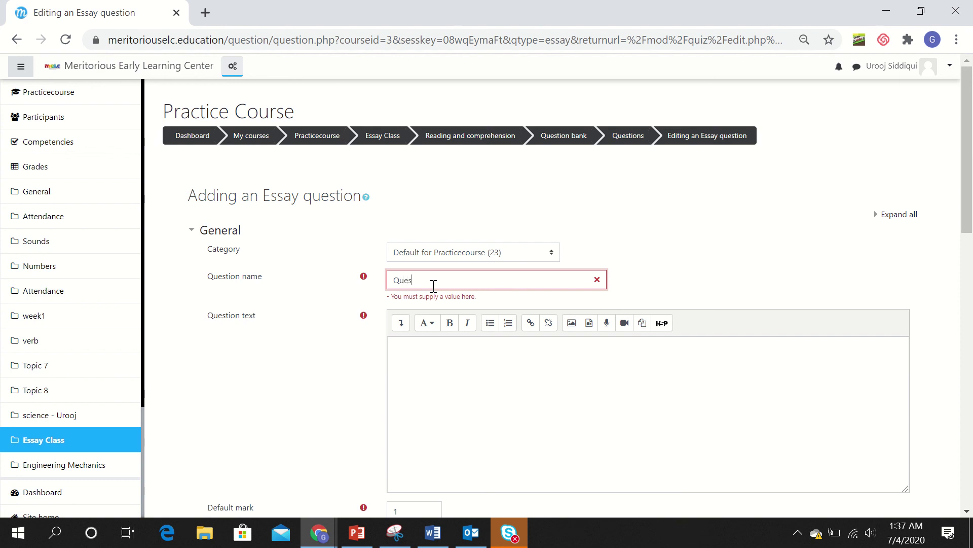
{"action": "type", "text": "tion 4"}
{"action": "left_click", "coordinate": [413, 346]}
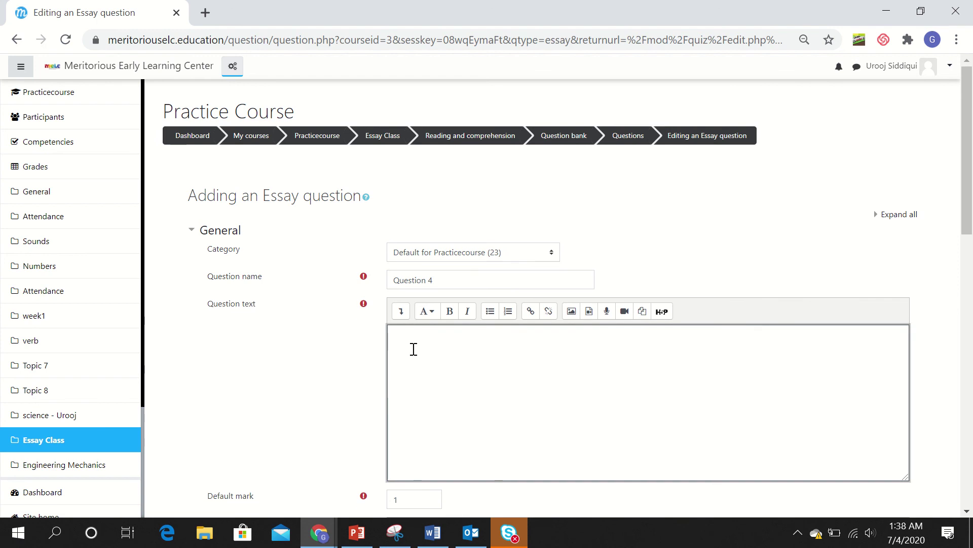
{"action": "type", "text": "write an essay on your pet"}
Save the essay question to the quiz, and save the quiz's maximum grade of 10.00
{"action": "scroll", "coordinate": [464, 348], "scroll_direction": "down", "scroll_amount": 6}
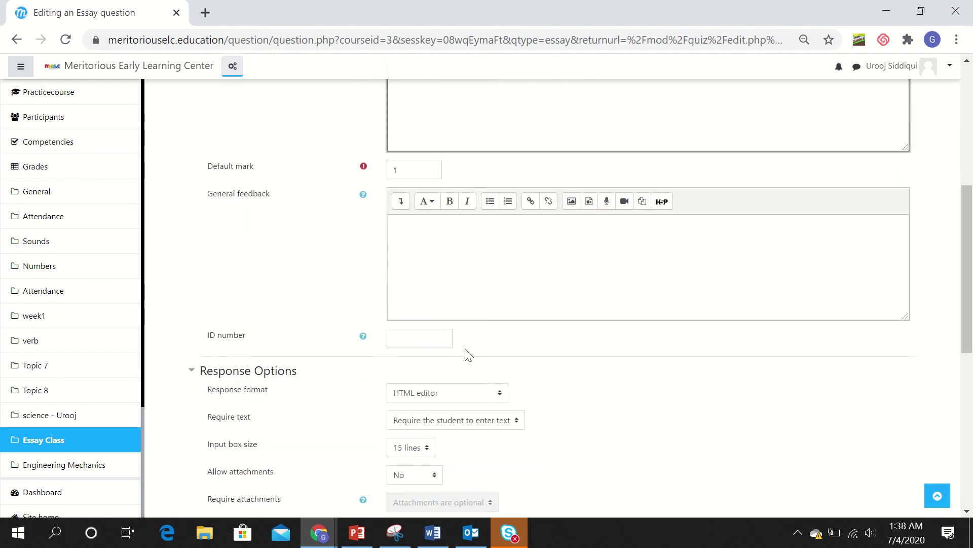
{"action": "scroll", "coordinate": [466, 349], "scroll_direction": "down", "scroll_amount": 4}
{"action": "scroll", "coordinate": [464, 348], "scroll_direction": "down", "scroll_amount": 5}
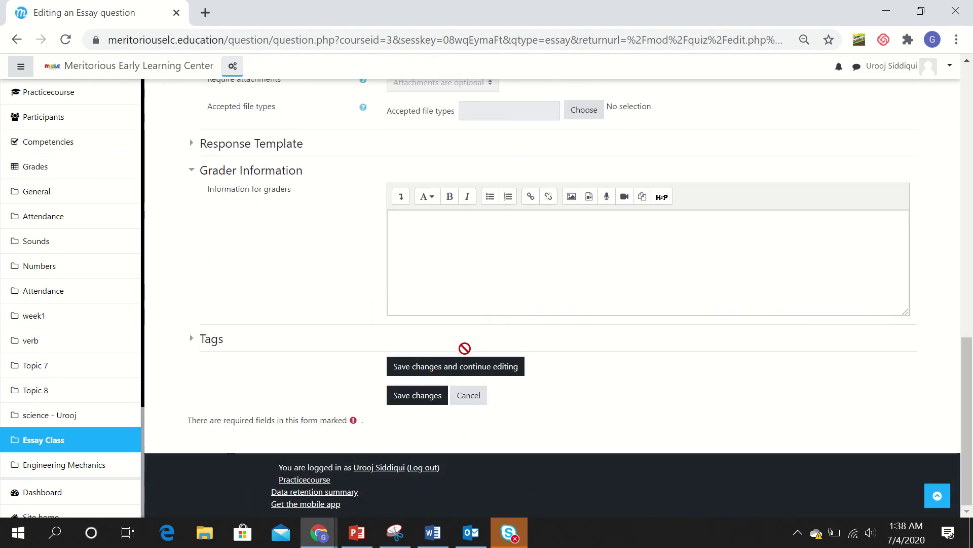
{"action": "left_click", "coordinate": [424, 401]}
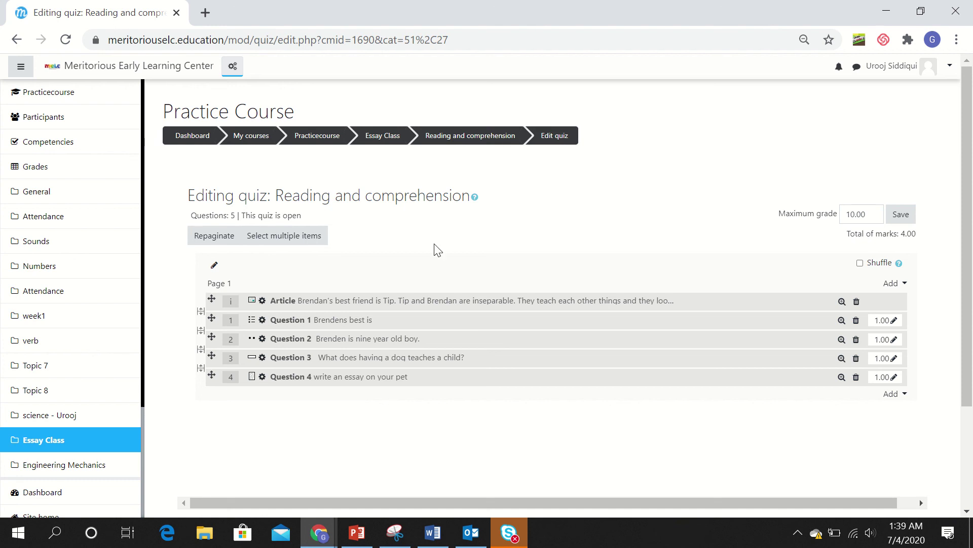
{"action": "left_click", "coordinate": [902, 217]}
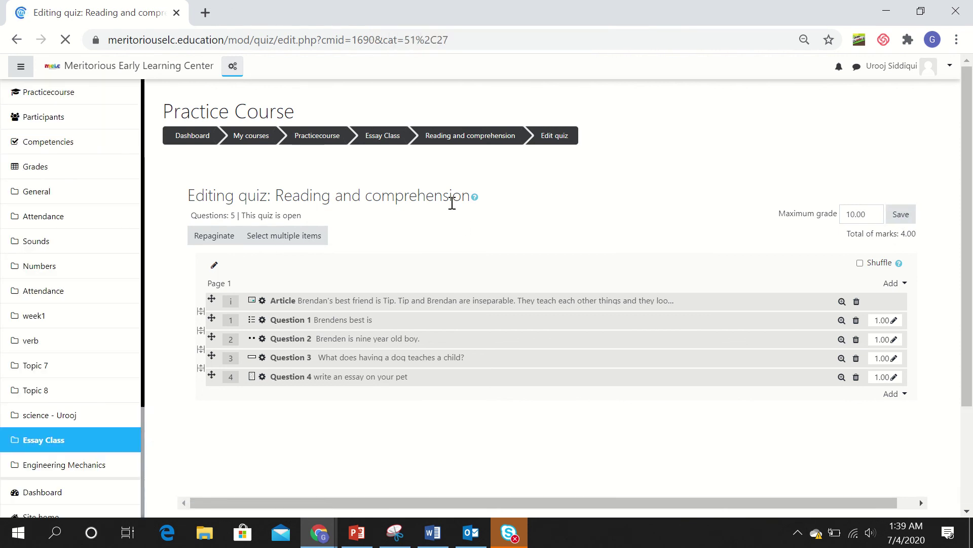
Open the Reading and comprehension quiz page and preview the quiz from the passage to the first question
{"action": "left_click", "coordinate": [471, 141]}
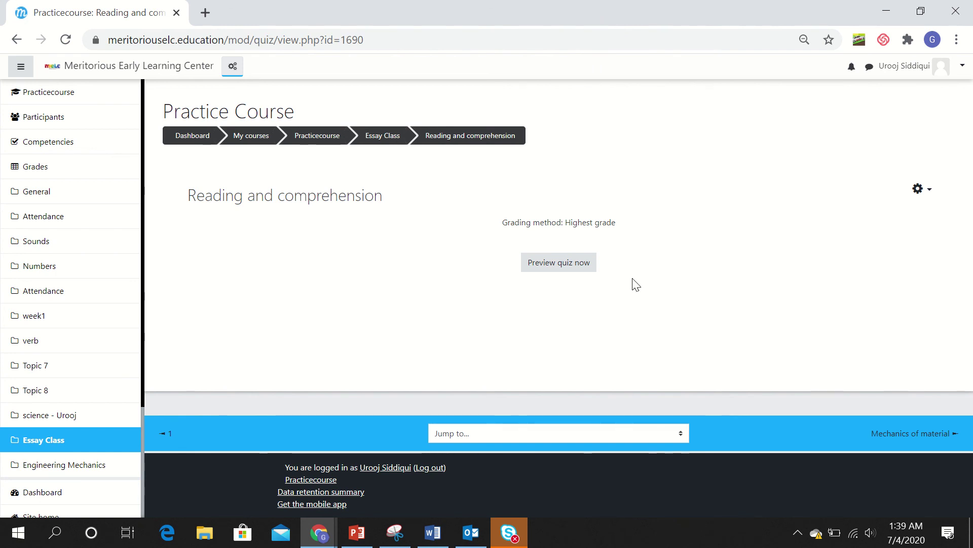
{"action": "left_click", "coordinate": [573, 267]}
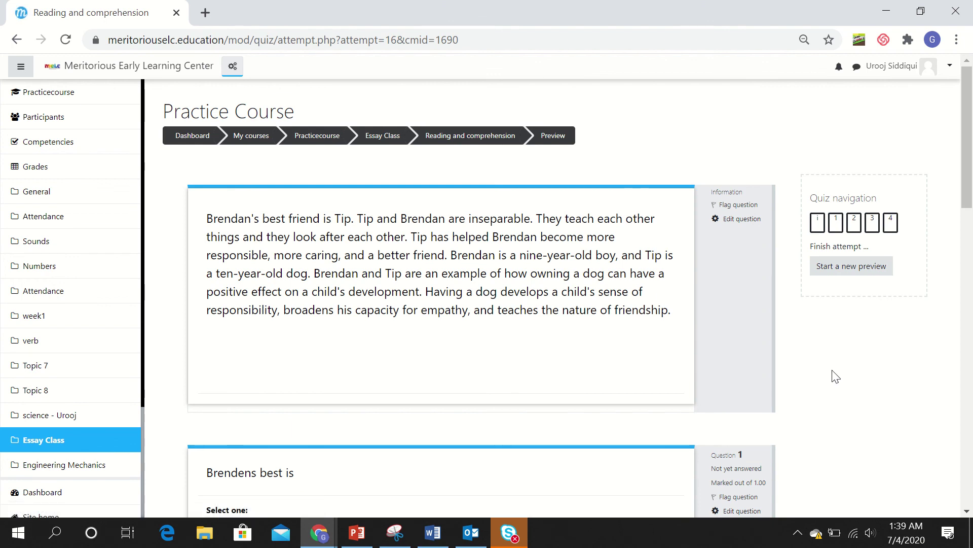
{"action": "scroll", "coordinate": [834, 375], "scroll_direction": "down", "scroll_amount": 2}
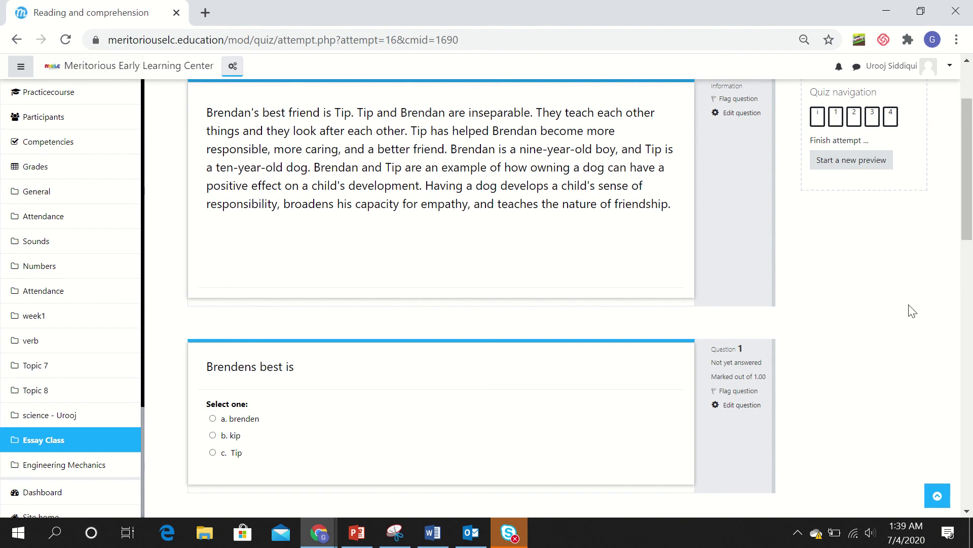
Review the whole quiz preview, from the reading passage through the multiple choice, True/False, short answer and essay questions
{"action": "scroll", "coordinate": [913, 310], "scroll_direction": "down", "scroll_amount": 3}
{"action": "scroll", "coordinate": [912, 310], "scroll_direction": "down", "scroll_amount": 9}
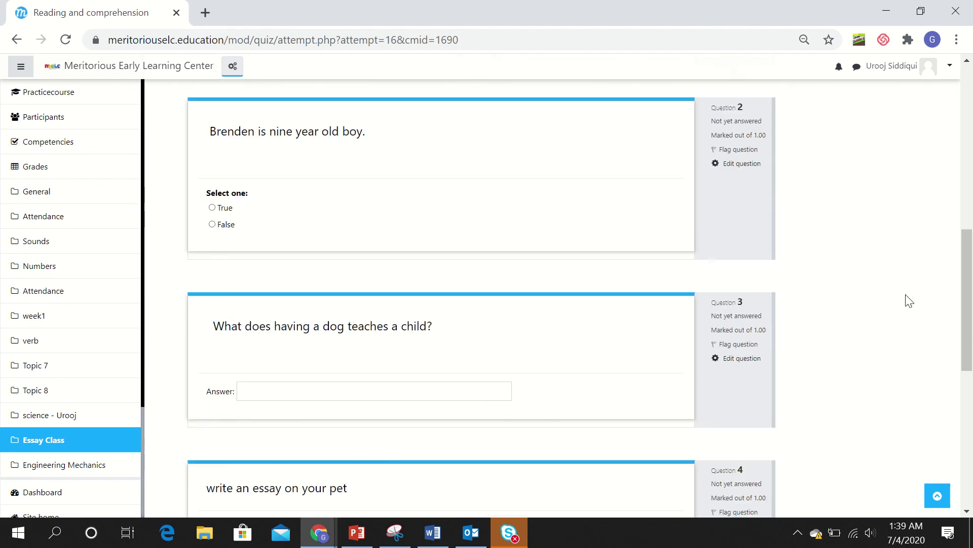
{"action": "scroll", "coordinate": [909, 300], "scroll_direction": "up", "scroll_amount": 12}
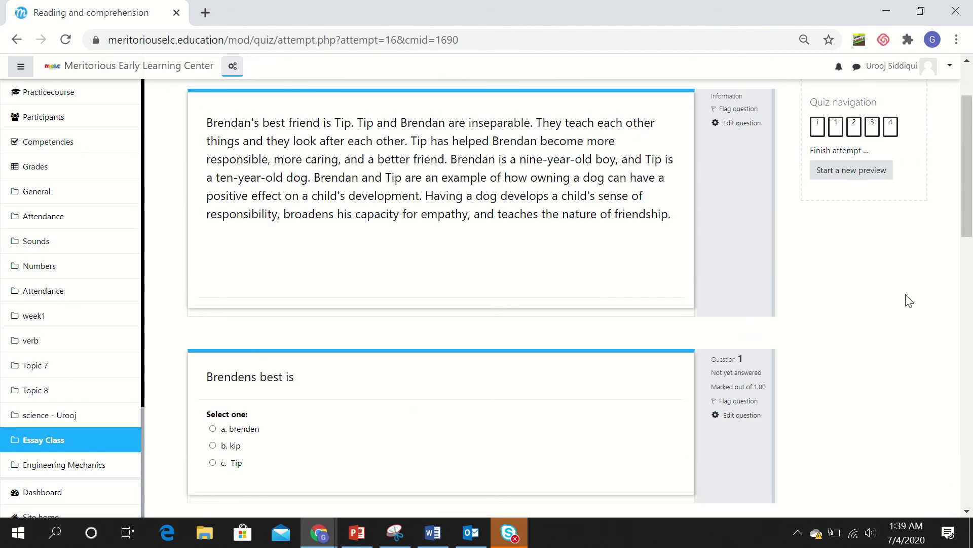
{"action": "scroll", "coordinate": [877, 417], "scroll_direction": "down", "scroll_amount": 3}
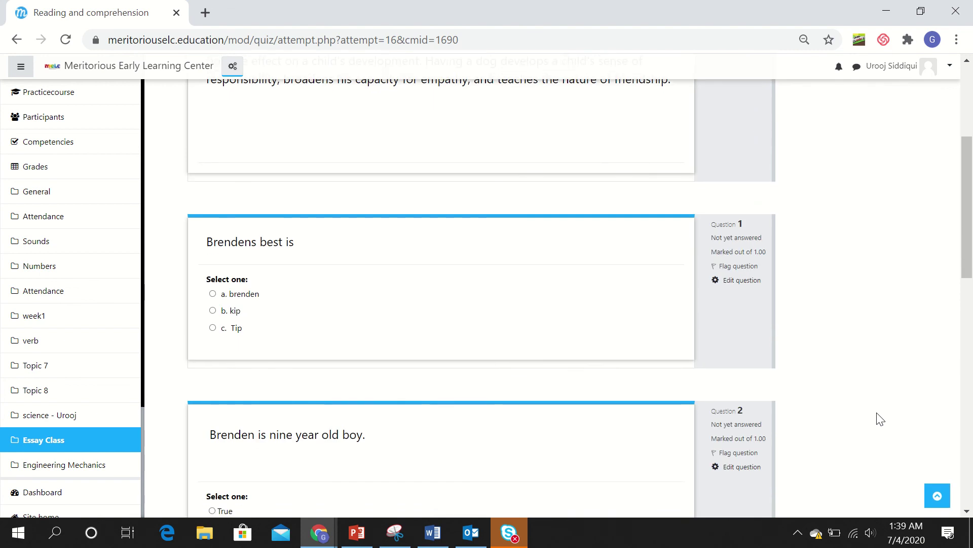
{"action": "scroll", "coordinate": [881, 419], "scroll_direction": "down", "scroll_amount": 7}
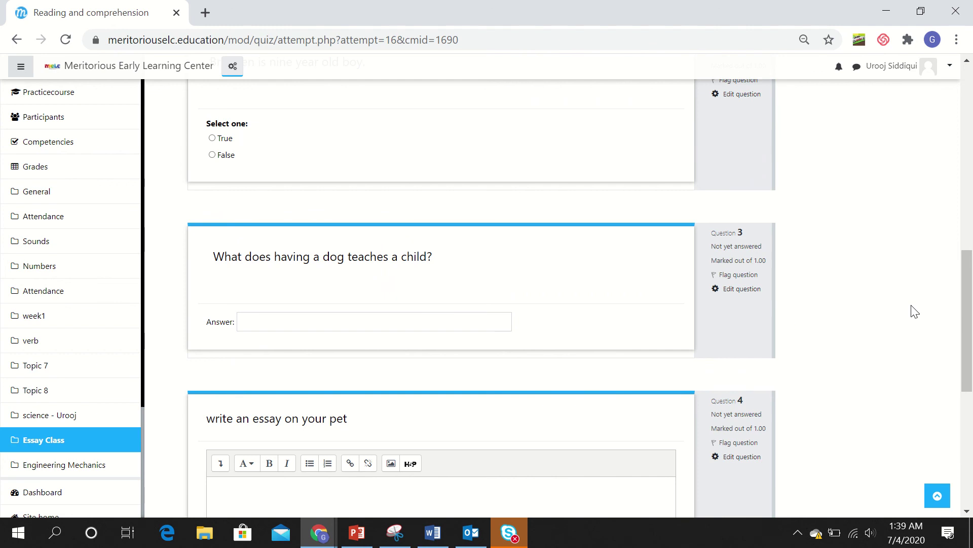
{"action": "scroll", "coordinate": [916, 311], "scroll_direction": "down", "scroll_amount": 2}
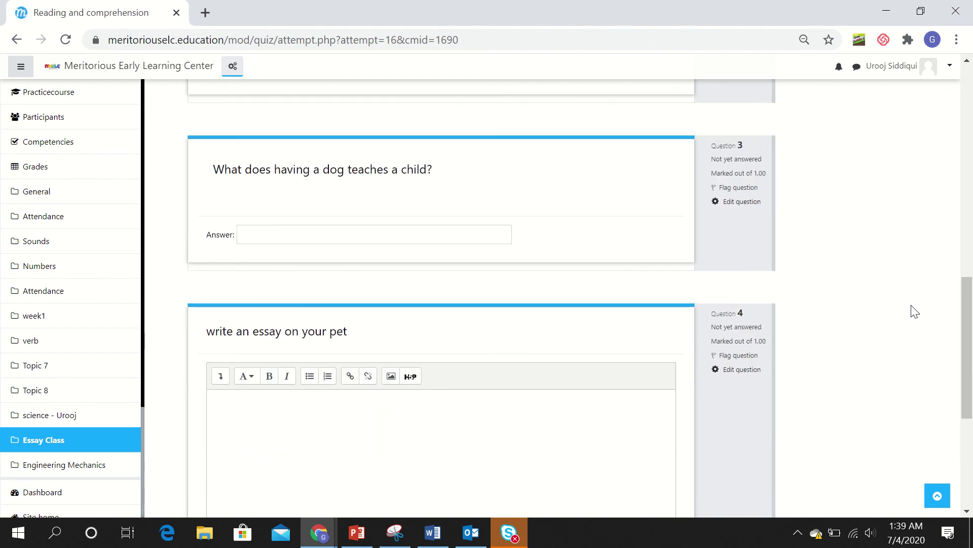
{"action": "scroll", "coordinate": [915, 311], "scroll_direction": "down", "scroll_amount": 5}
{"action": "scroll", "coordinate": [915, 311], "scroll_direction": "up", "scroll_amount": 8}
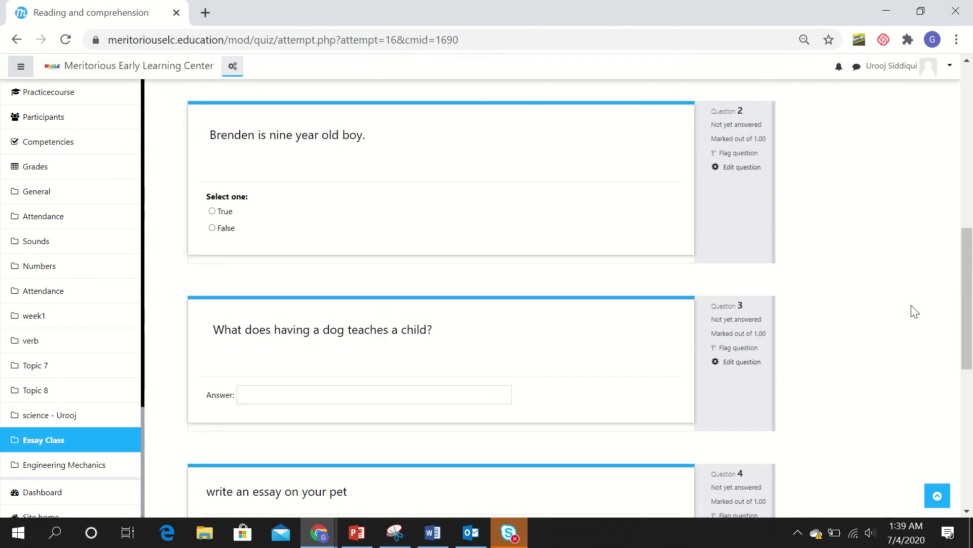
{"action": "scroll", "coordinate": [916, 312], "scroll_direction": "up", "scroll_amount": 10}
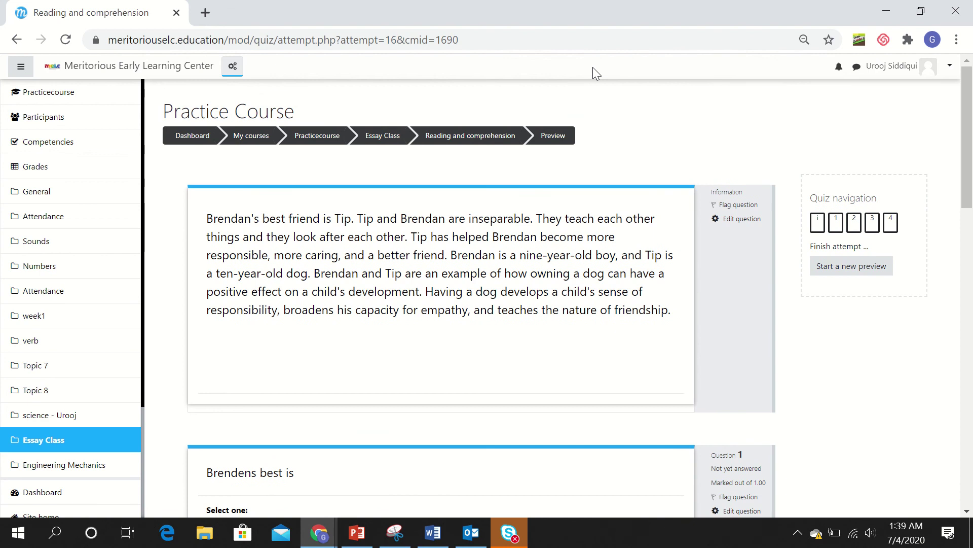